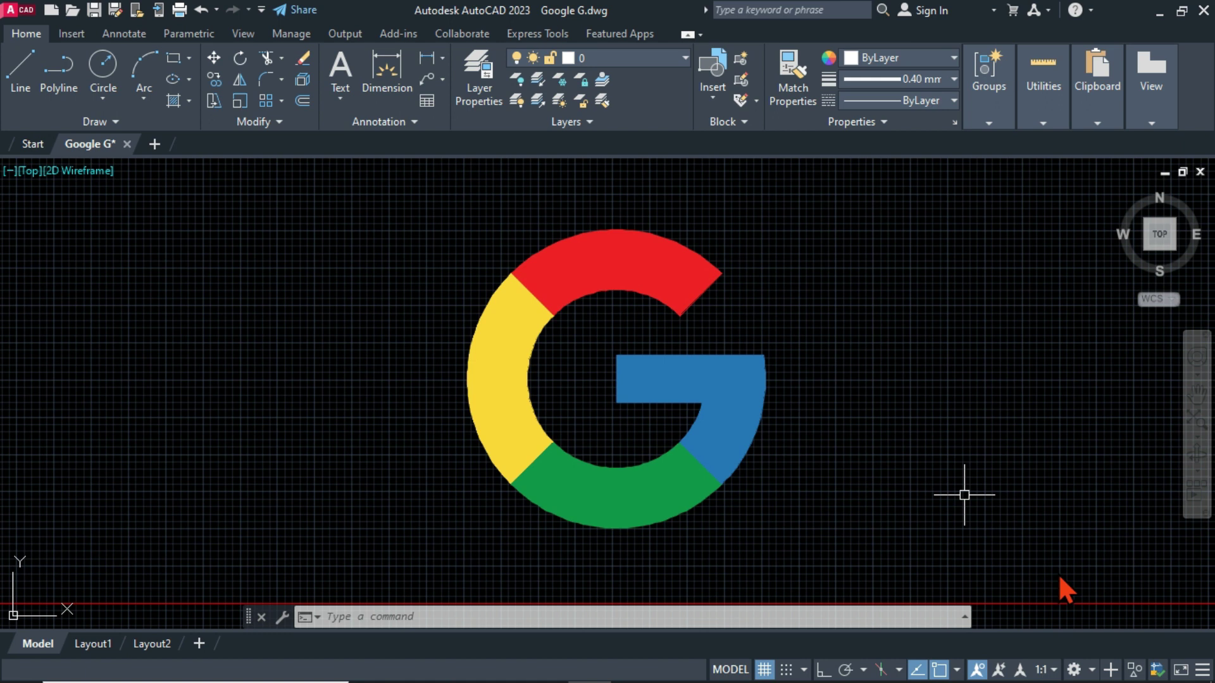
Pan the view so the reference G sits left, leaving empty space to its right
middle_click_drag(965, 491, 685, 501)
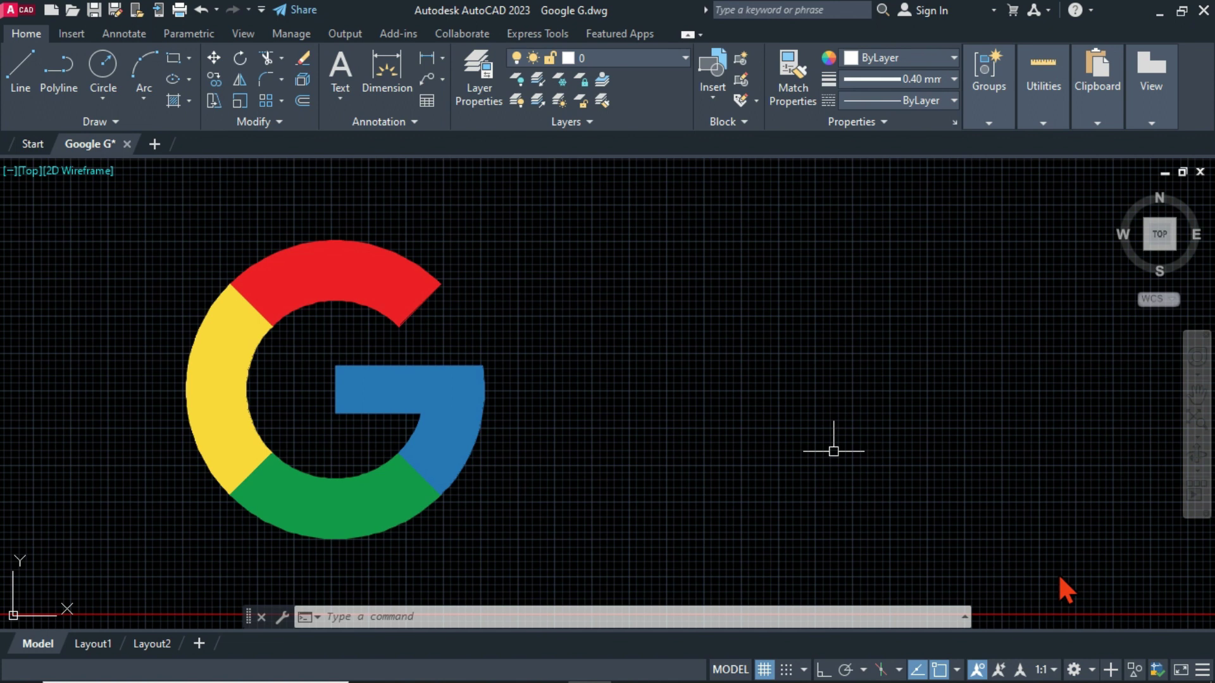
middle_click_drag(829, 448, 771, 459)
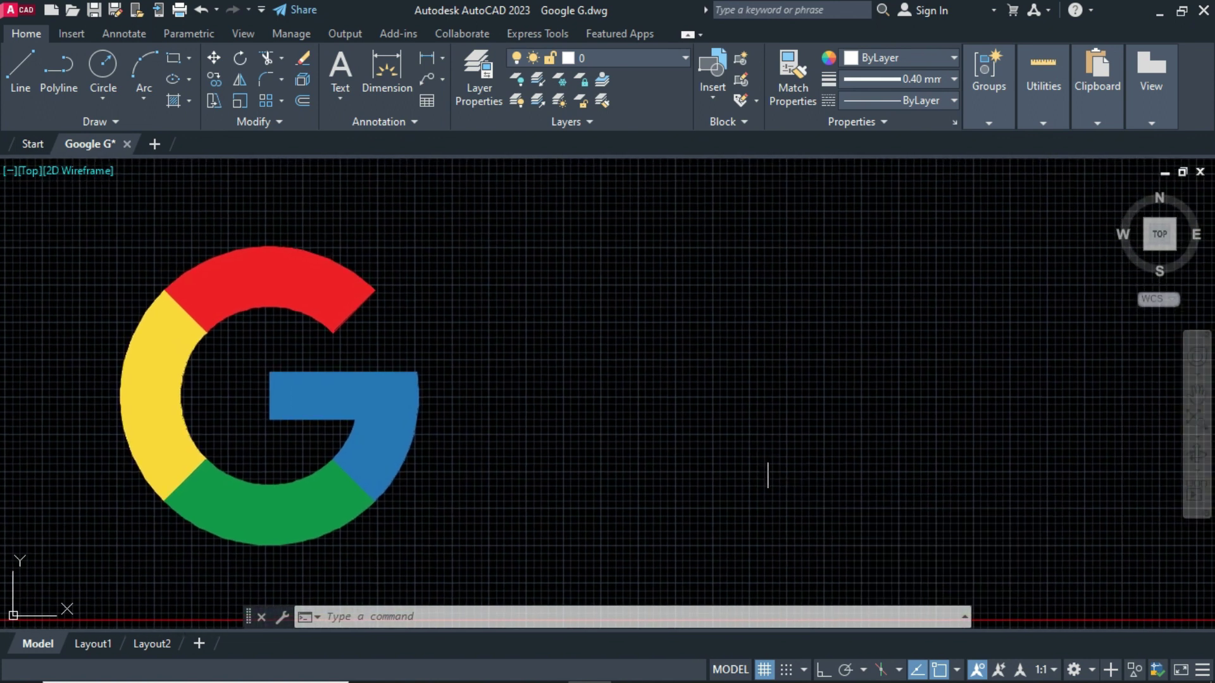
key("Return")
Draw a radius-50 circle centred to the right of the reference G
left_click(851, 414)
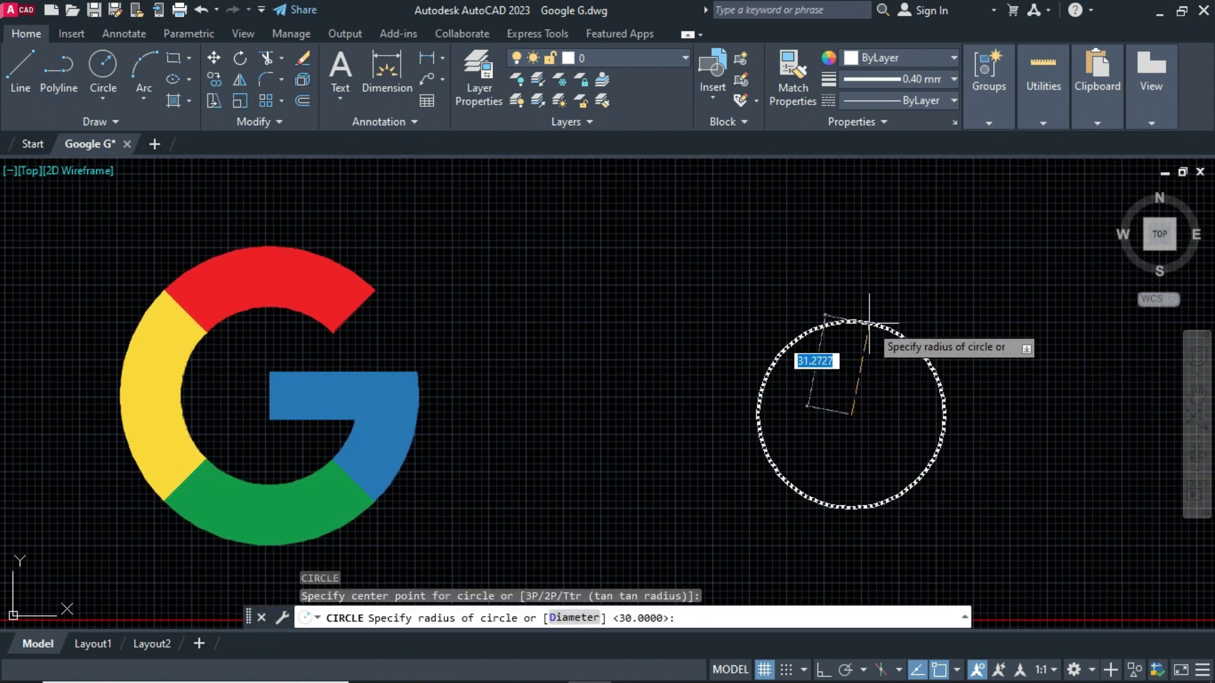
type("50")
key("Return")
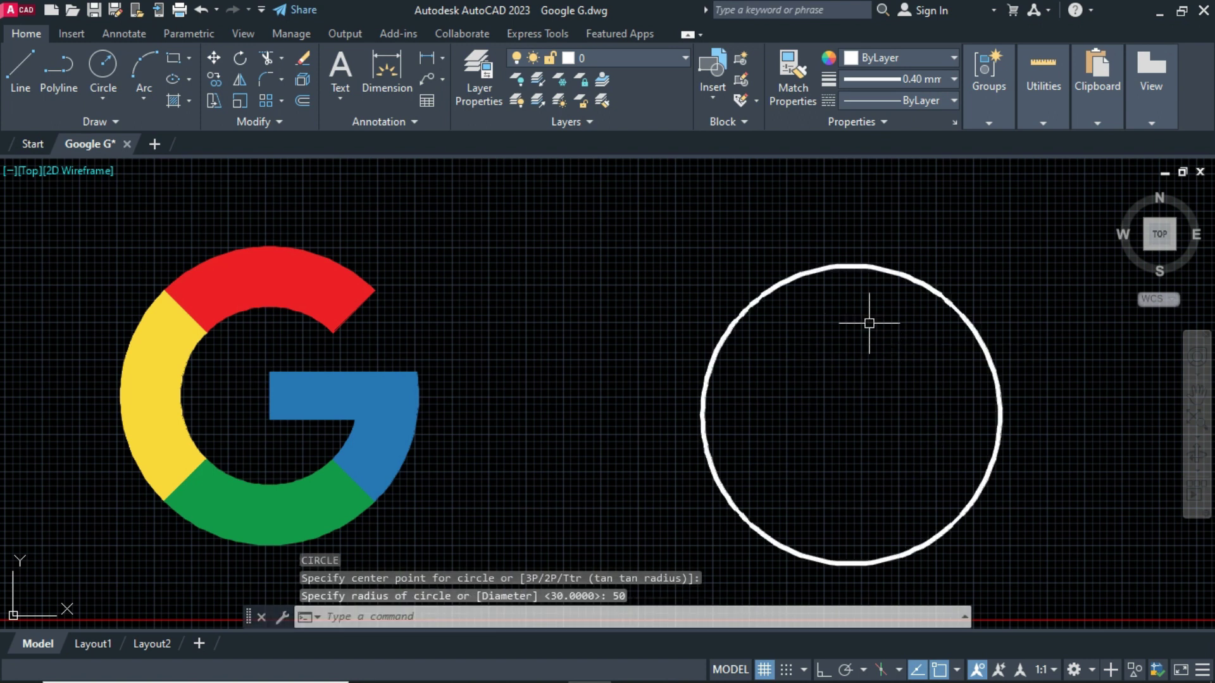
middle_click_drag(869, 323, 842, 293)
Add a concentric radius-30 circle at the same centre
key("Return")
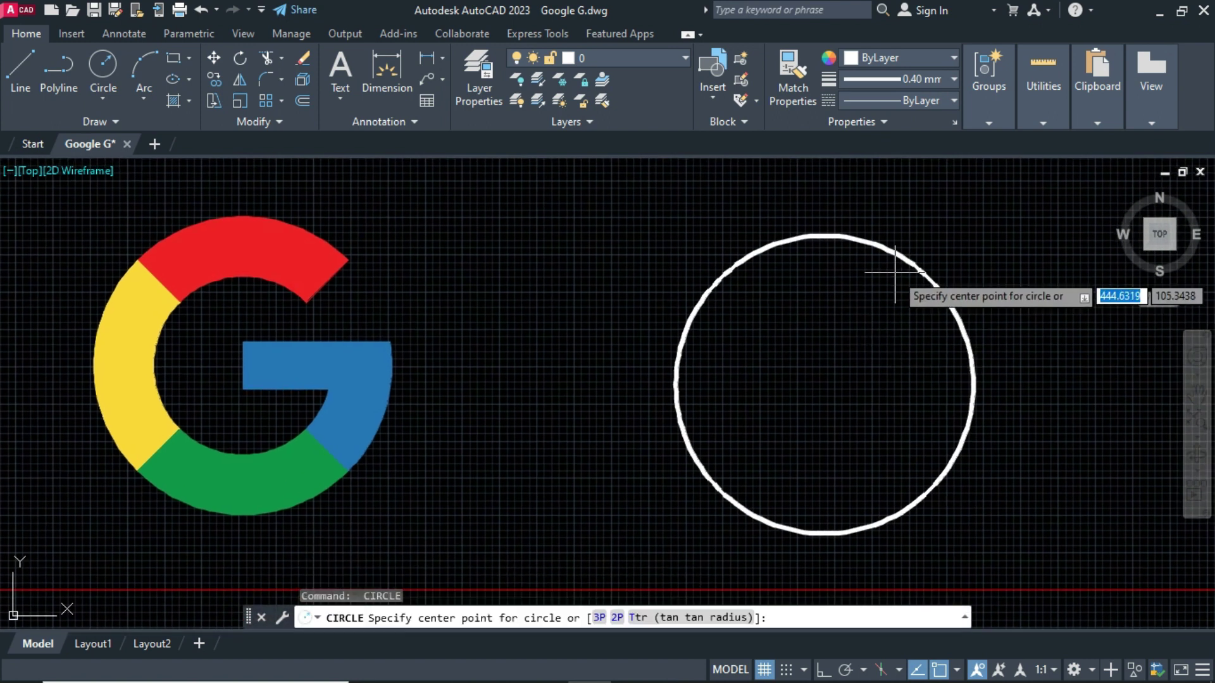
left_click(825, 382)
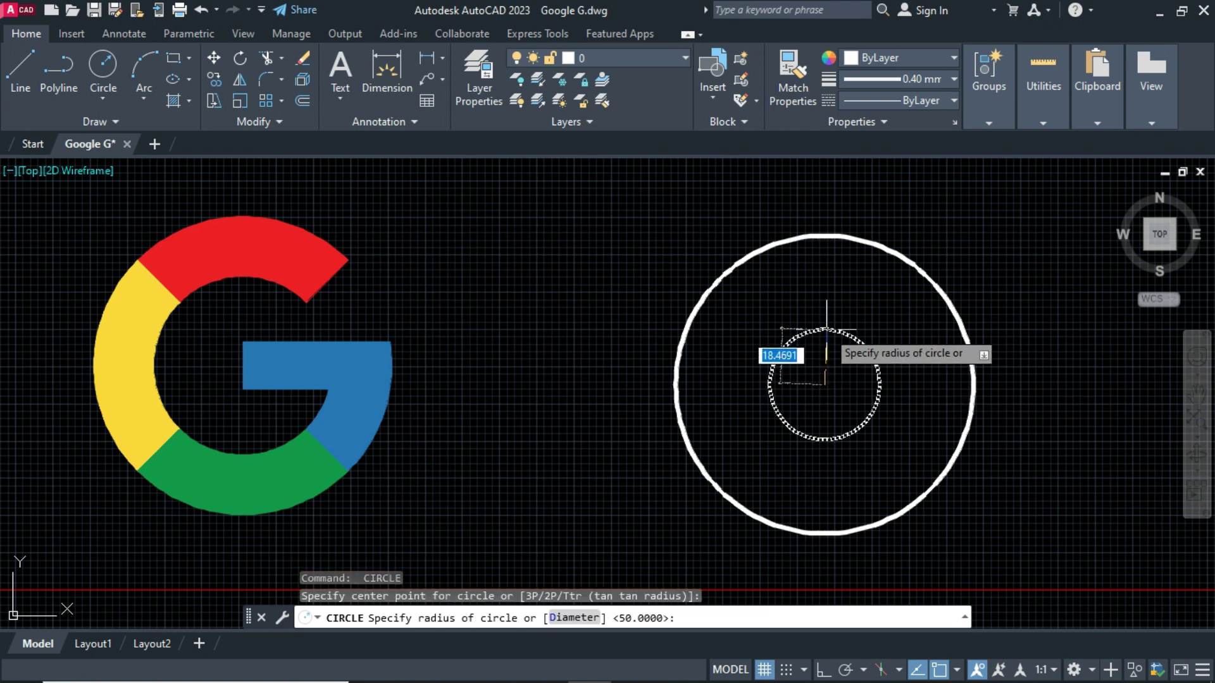
type("30")
key("Return")
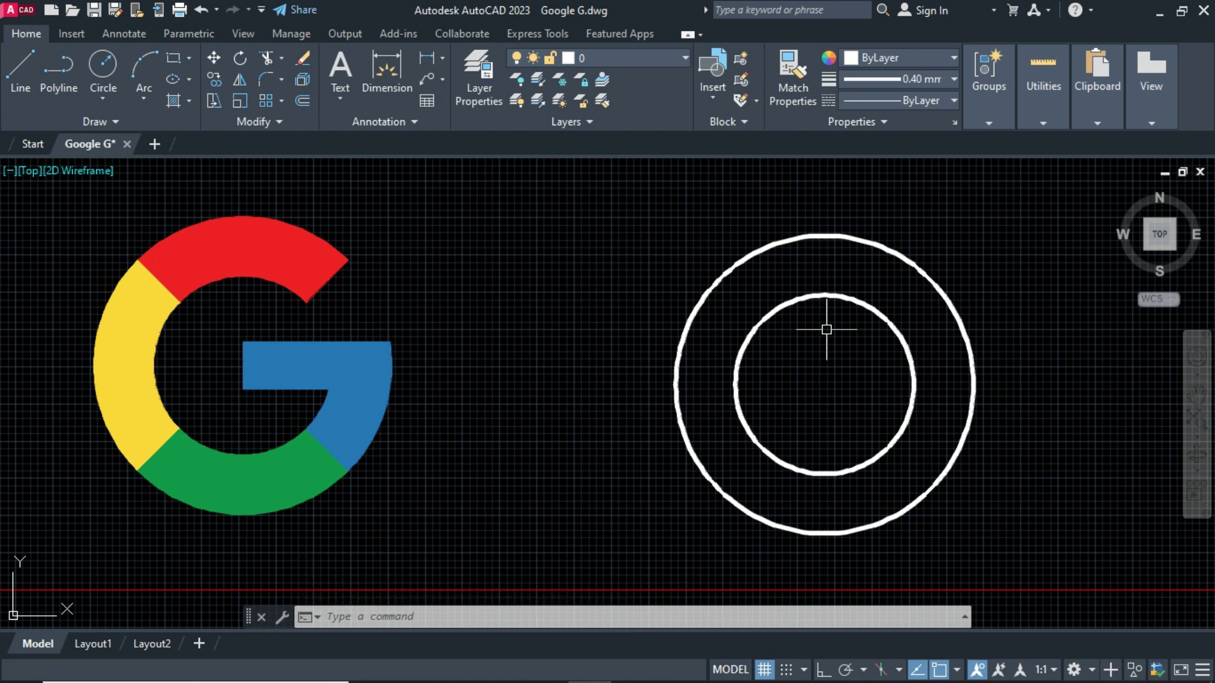
Draw a 50-unit line at 35° from the circles' shared centre
type("l")
key("Return")
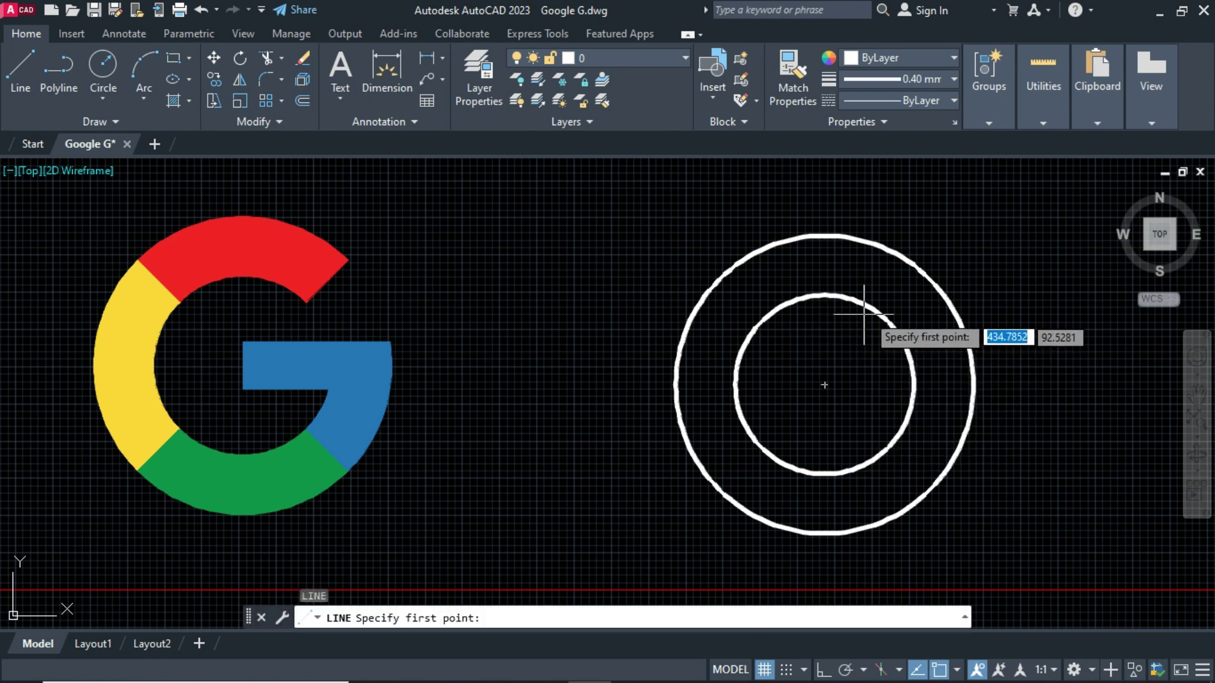
left_click(824, 384)
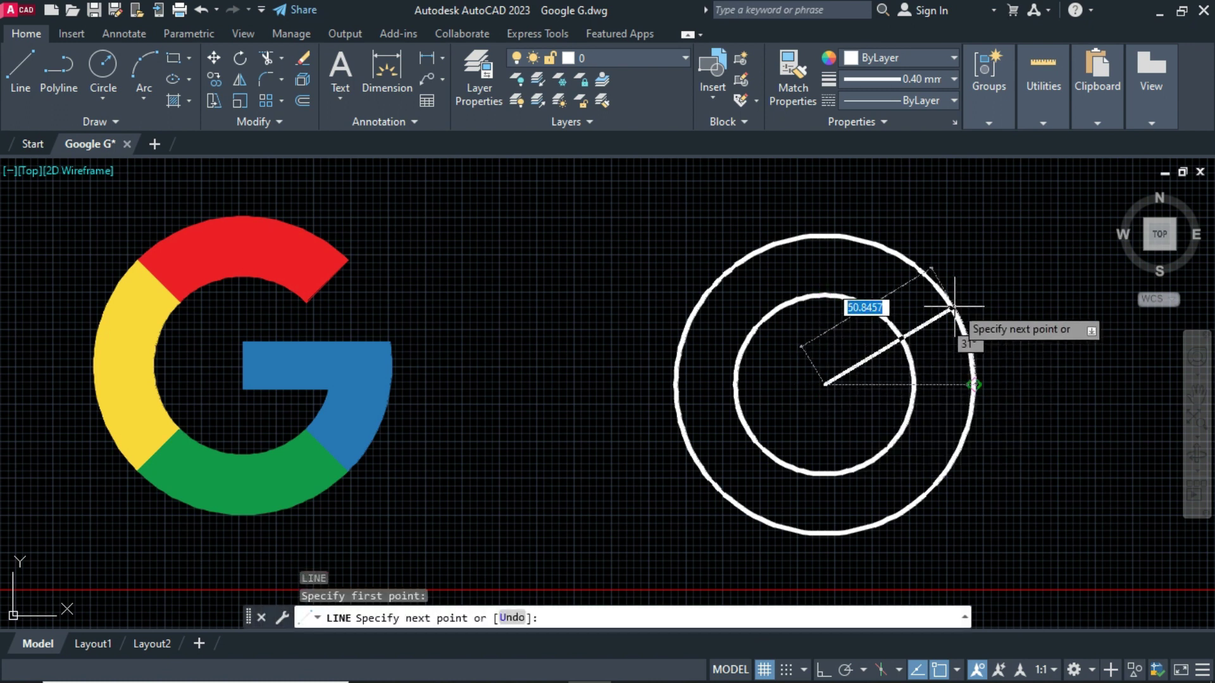
type("50")
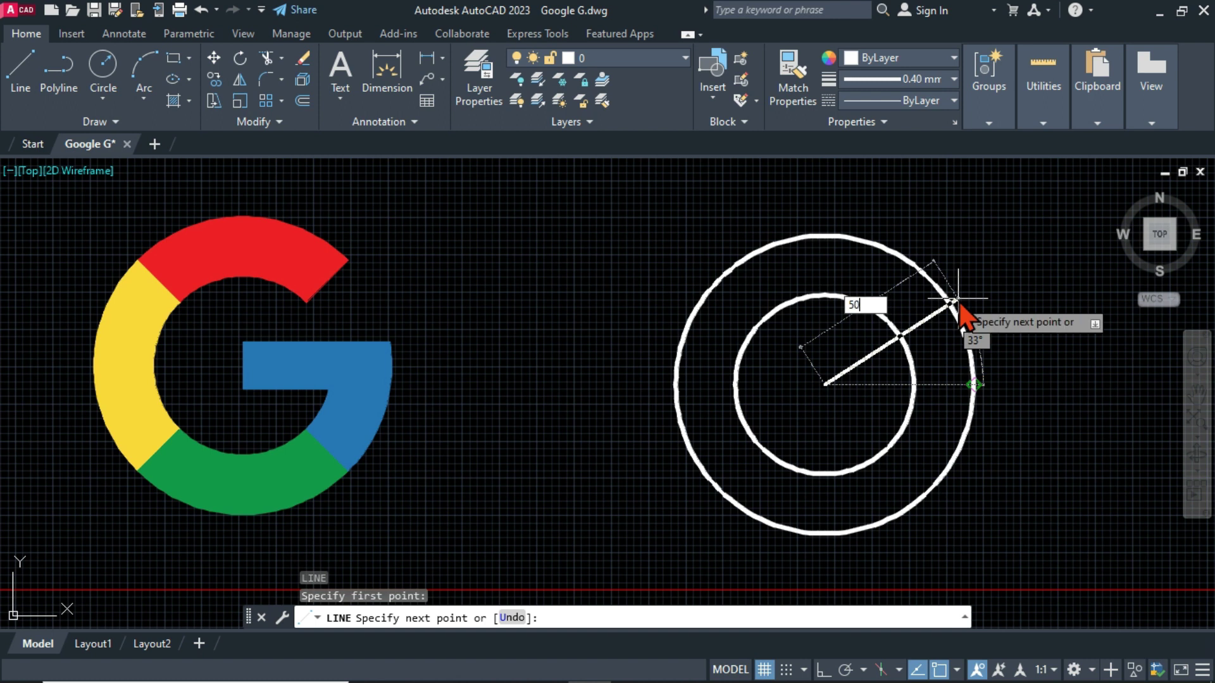
key("Tab")
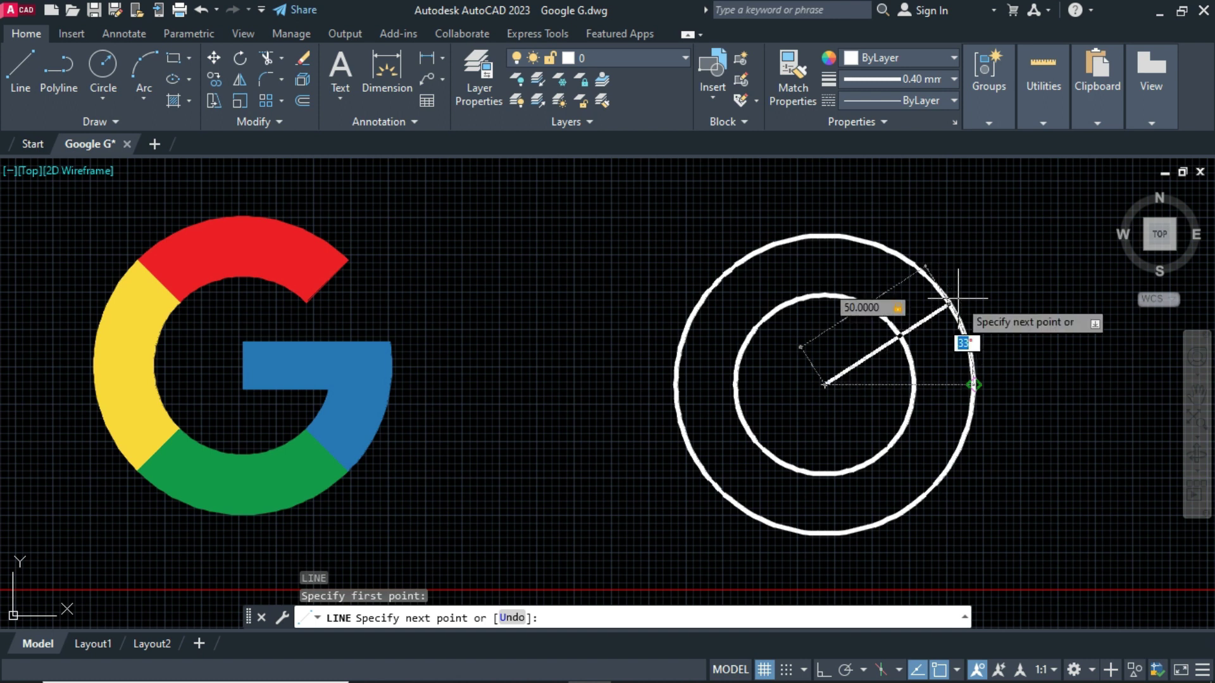
type("35")
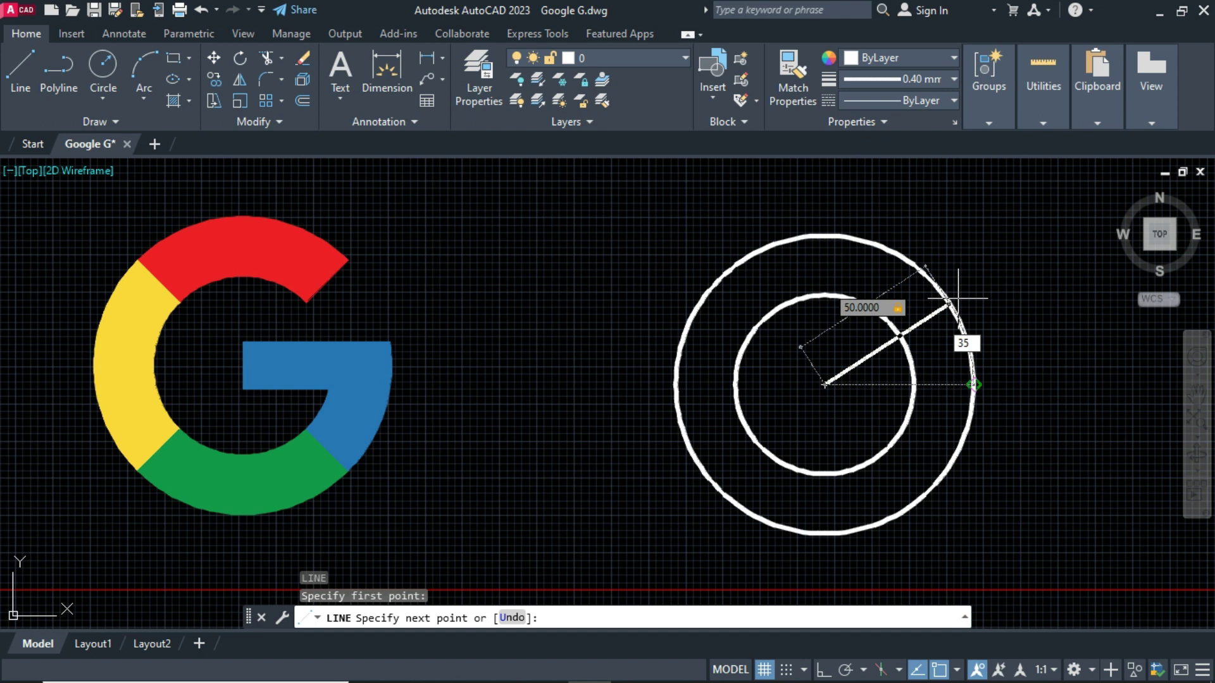
key("Return")
key("Return")
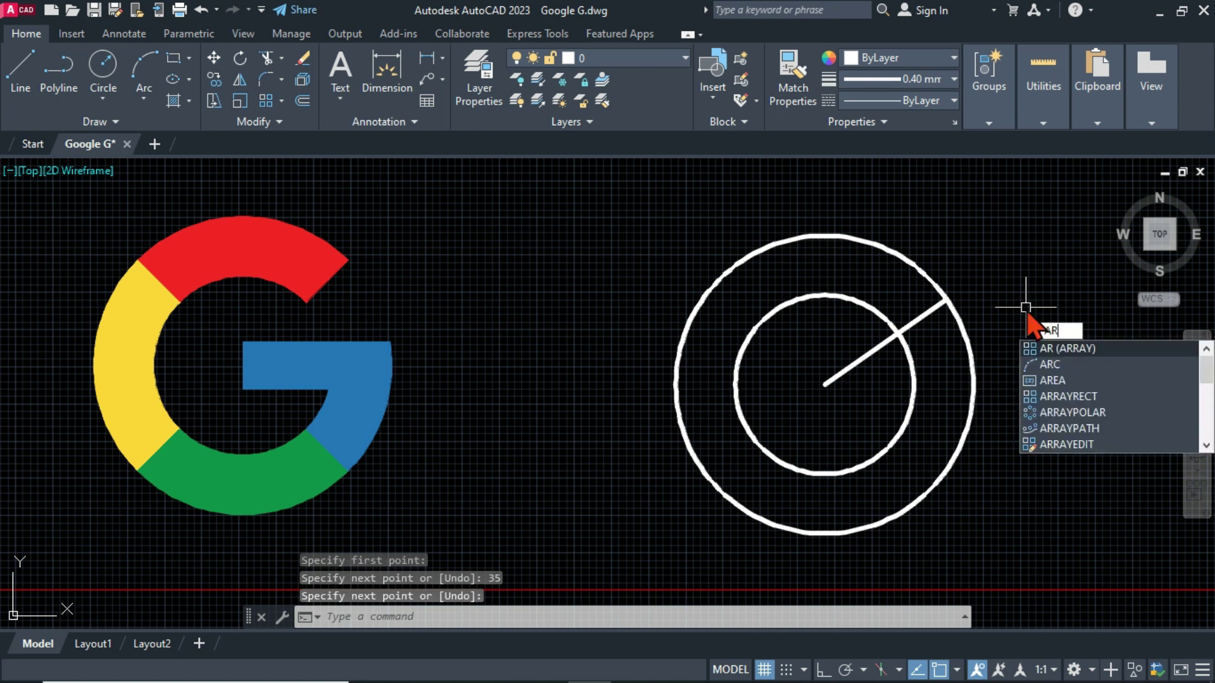
Polar-array the radial line into 4 items around the circle centre
key("Return")
left_click(848, 367)
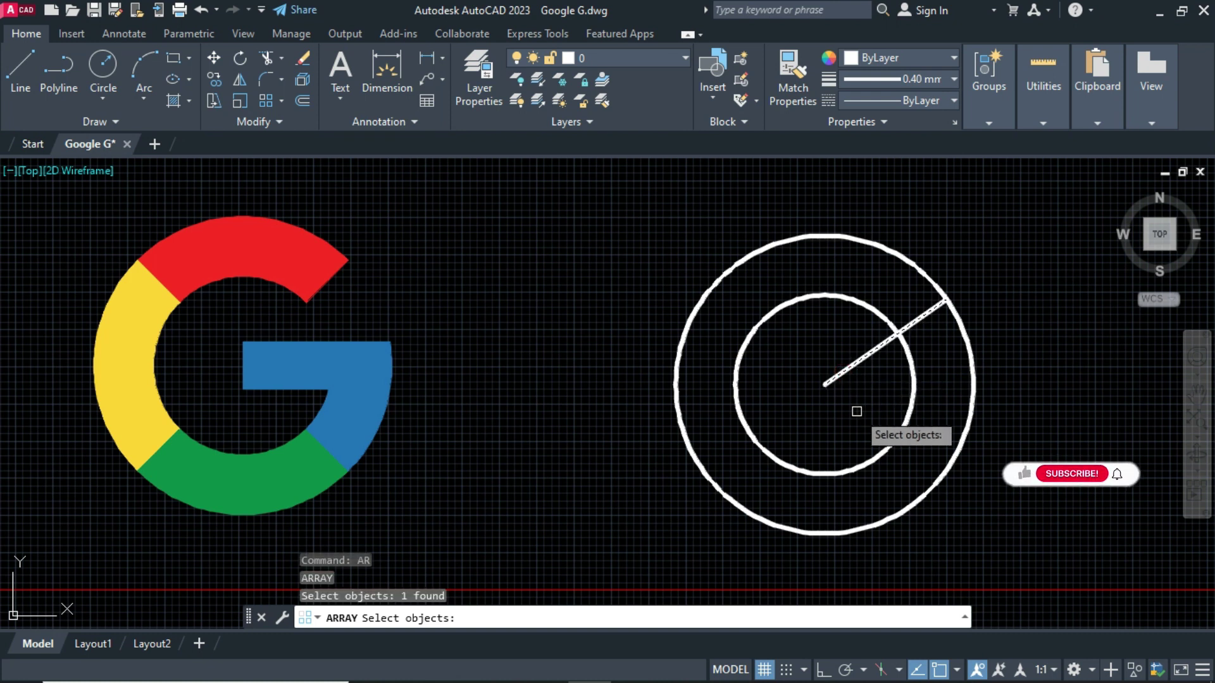
key("Return")
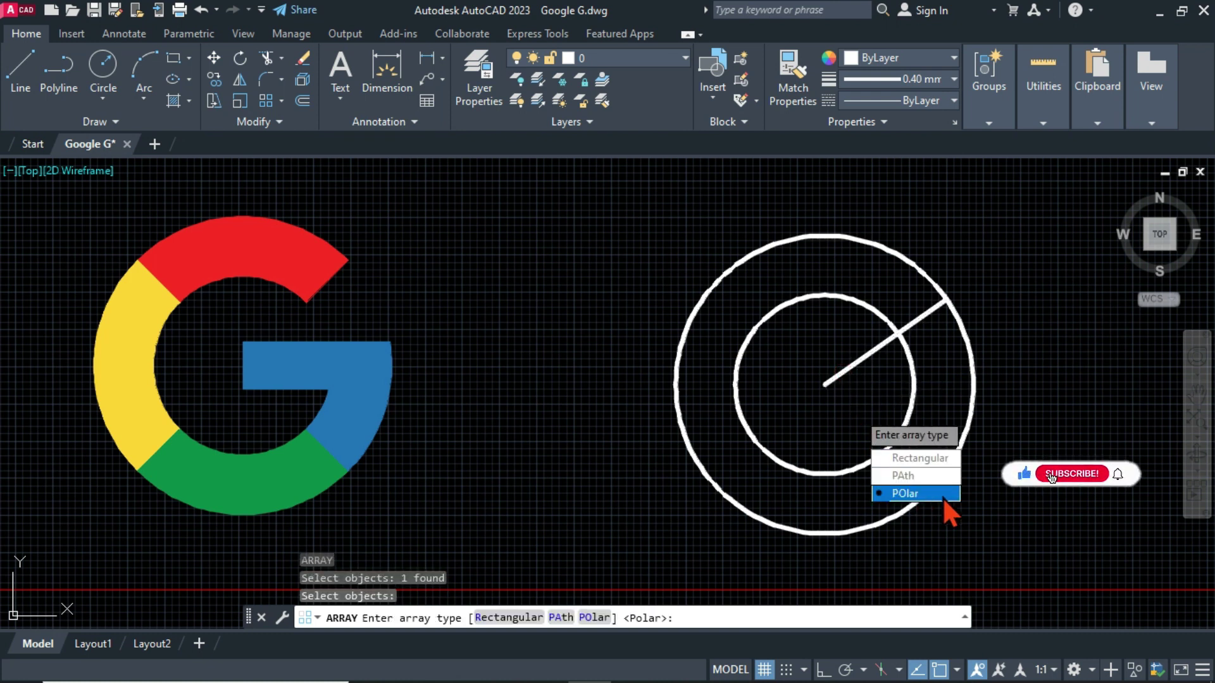
left_click(943, 494)
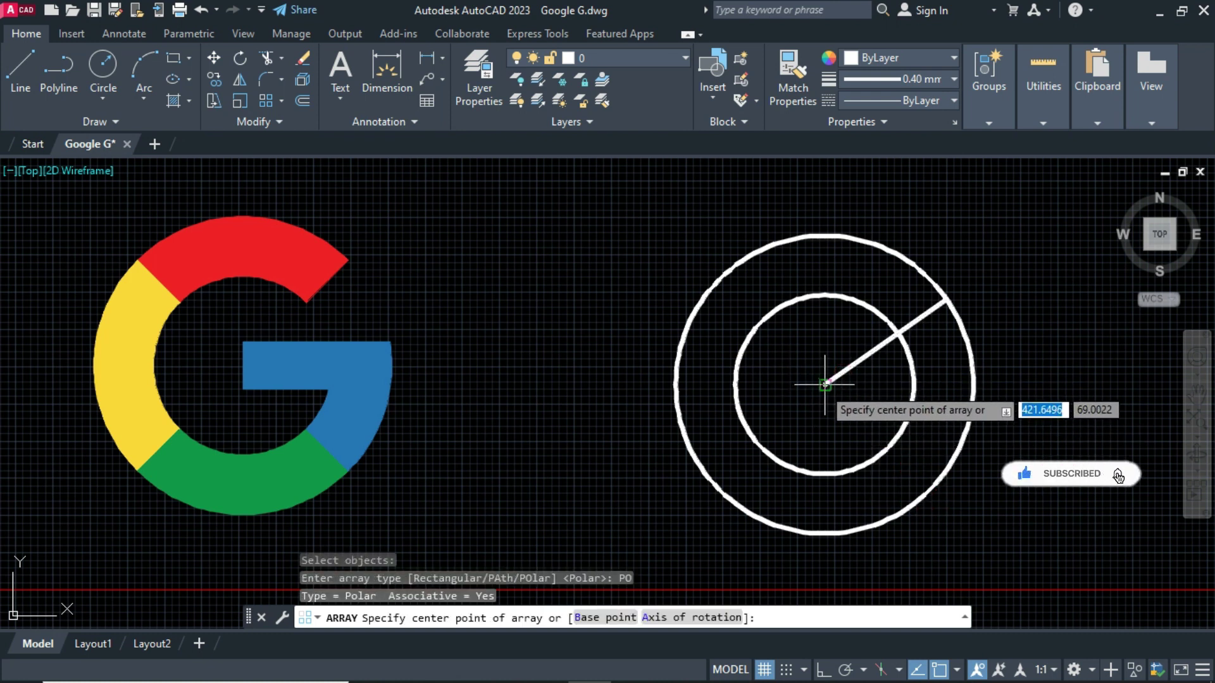
left_click(824, 384)
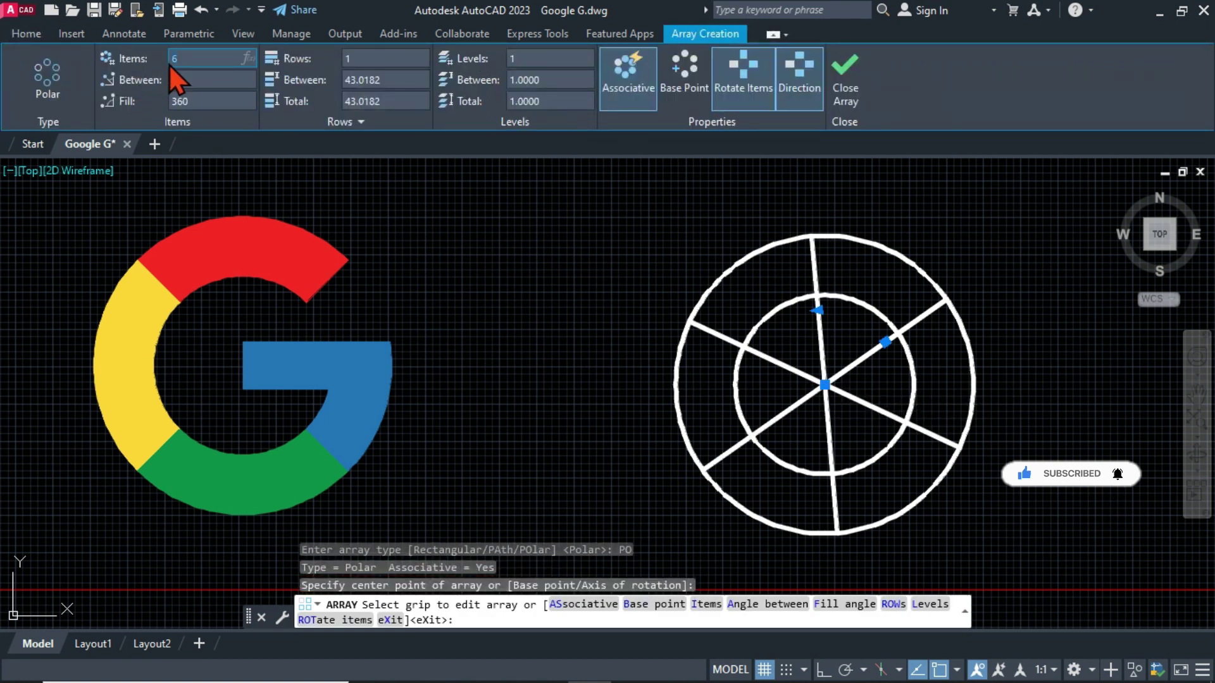
type("4")
key("Return")
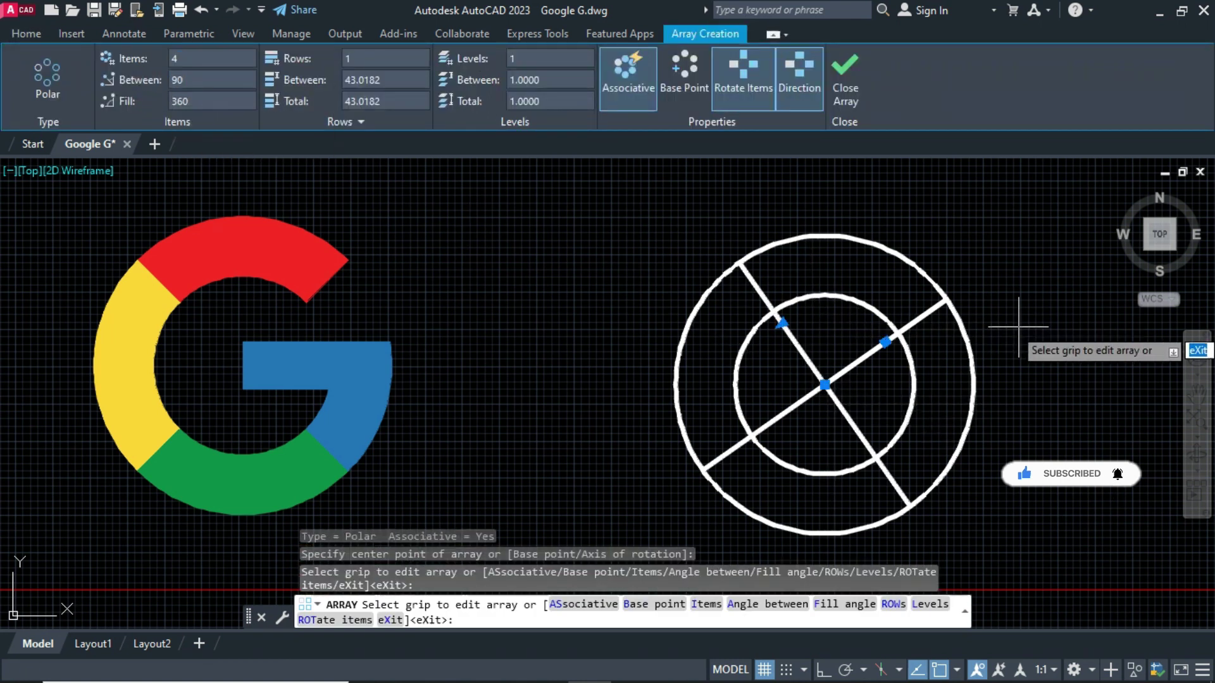
key("Escape")
Explode the four-line array into separate lines
type("ex")
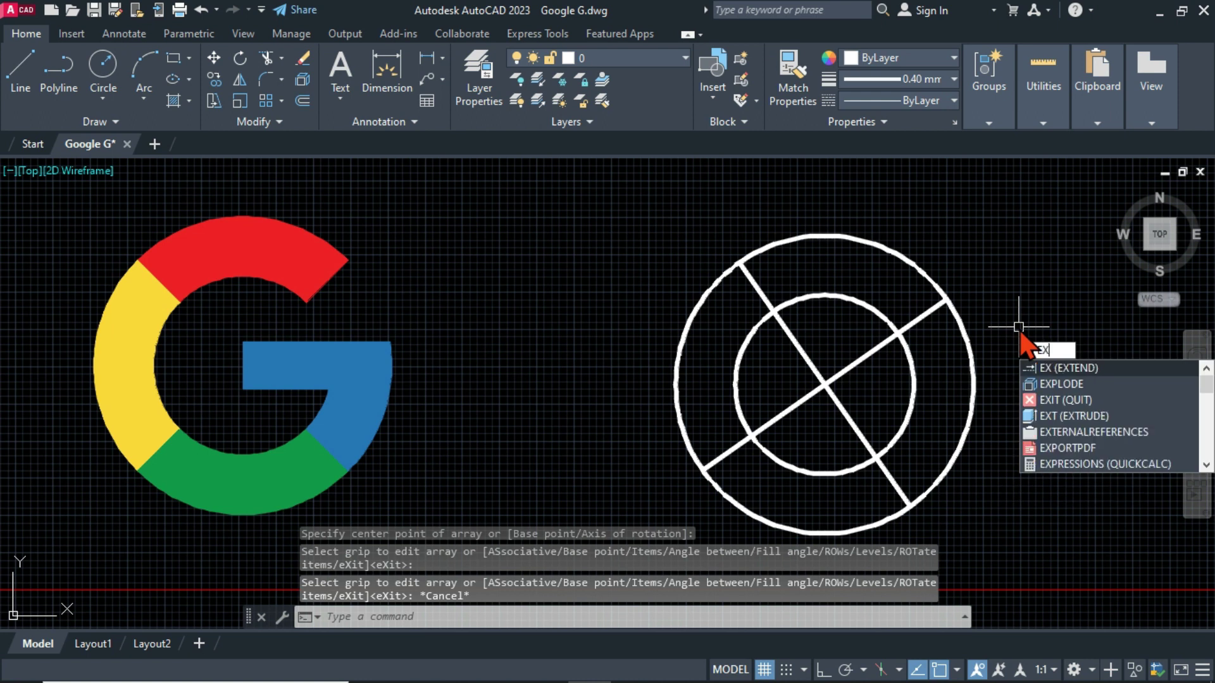
key("Down")
key("Return")
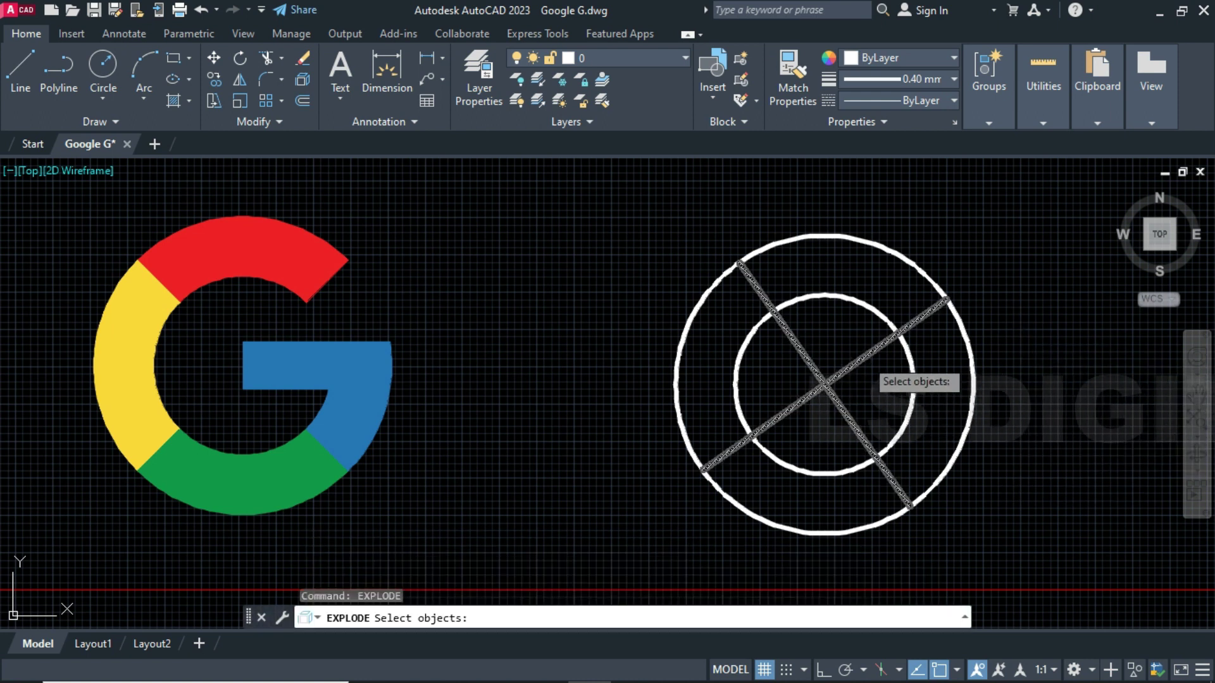
left_click(857, 374)
key("Return")
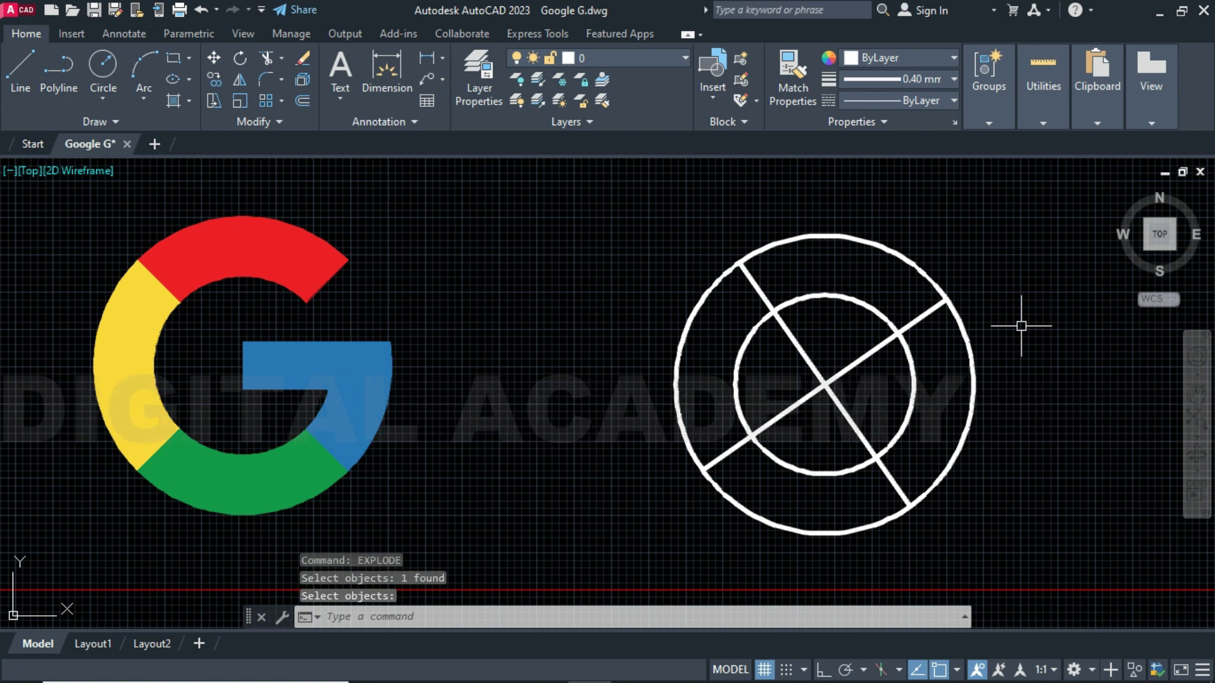
Draw an 8-unit segment from the circle centre
type("l")
key("Return")
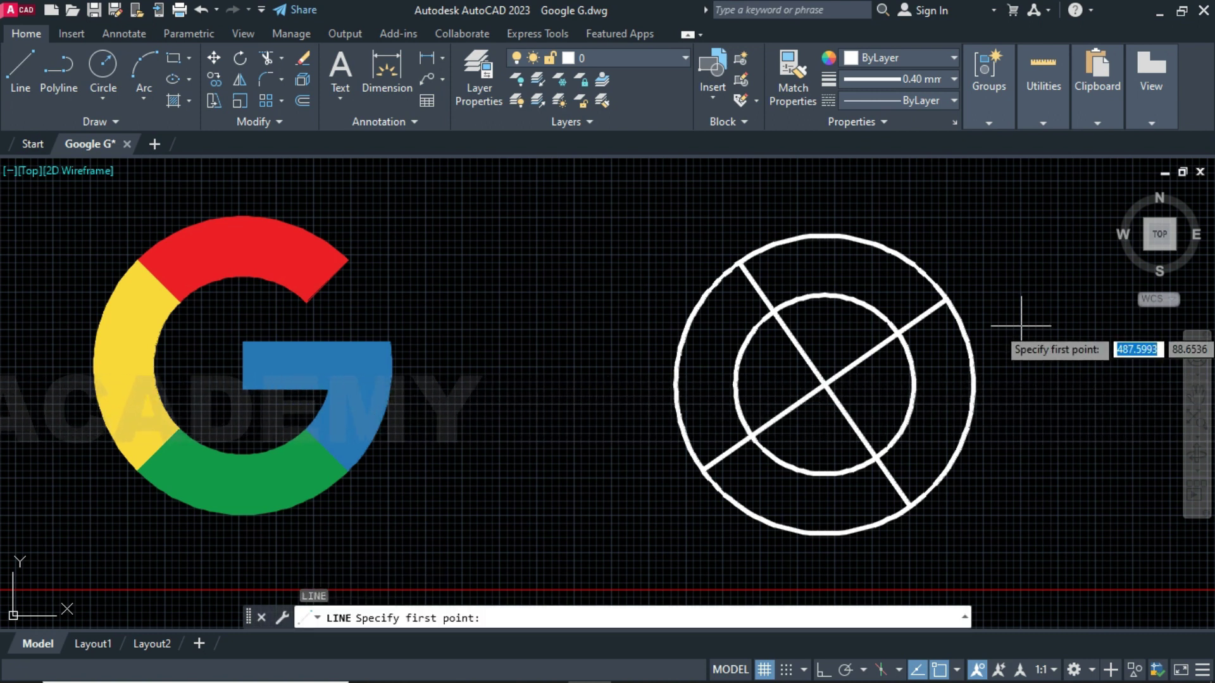
left_click(824, 384)
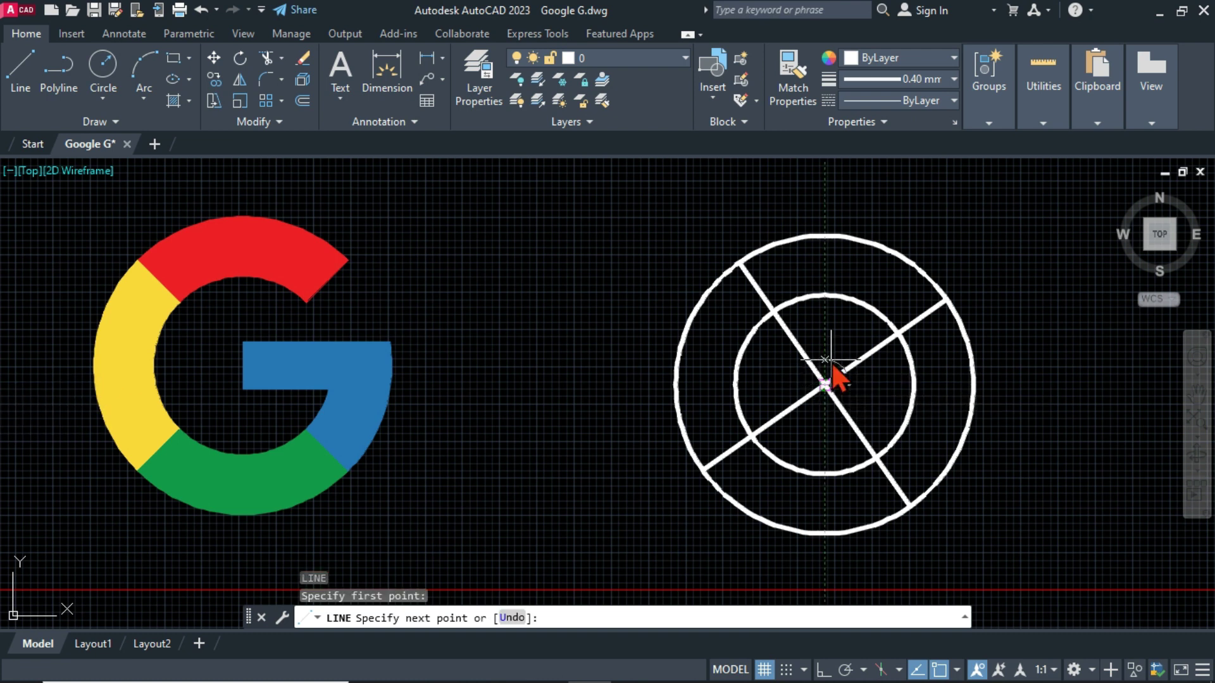
key("Escape")
key("Return")
left_click(825, 384)
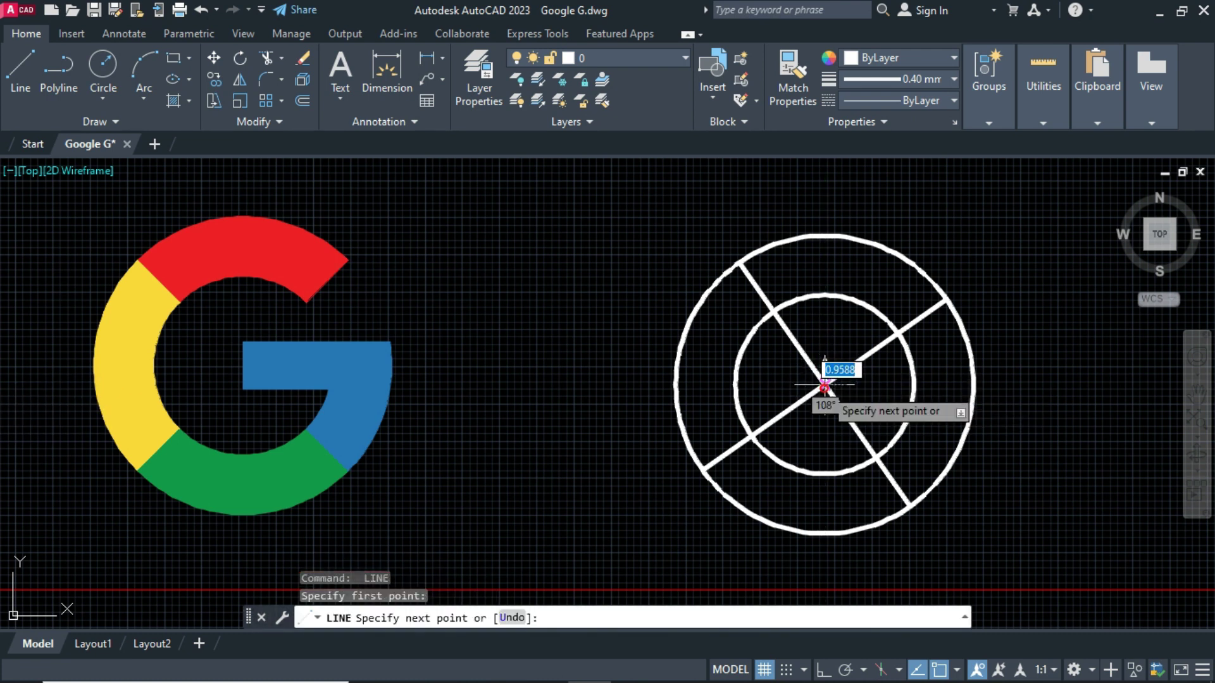
type("8")
key("Return")
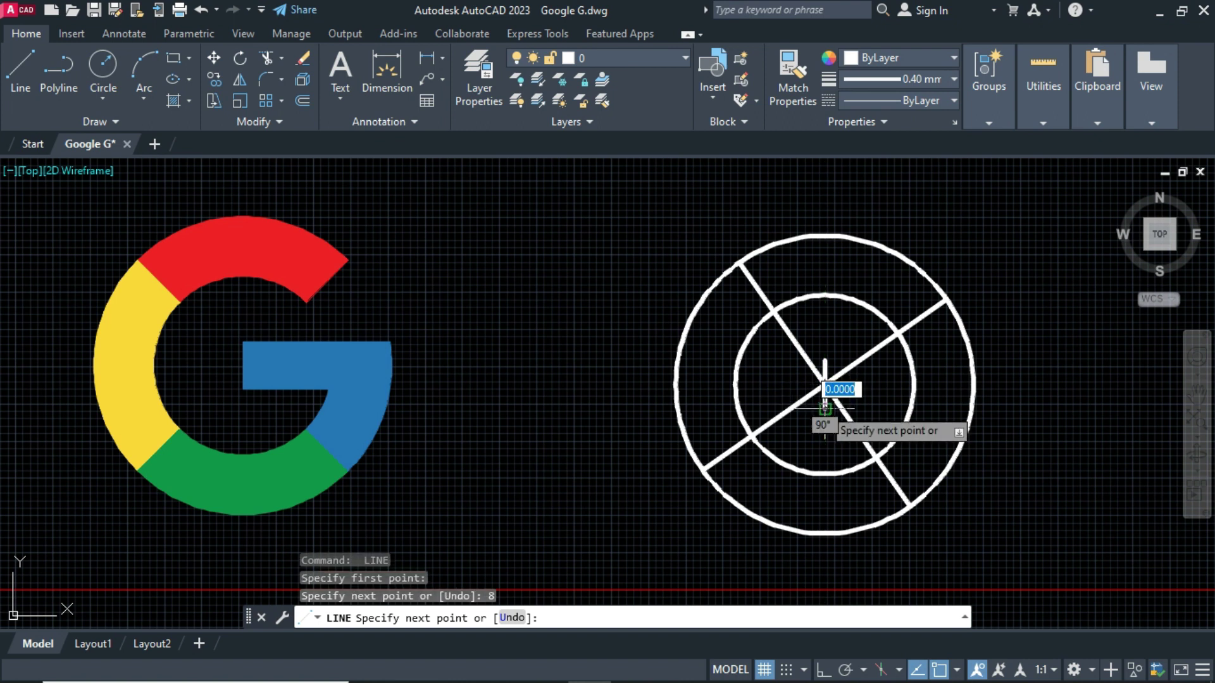
key("Return")
key("Return")
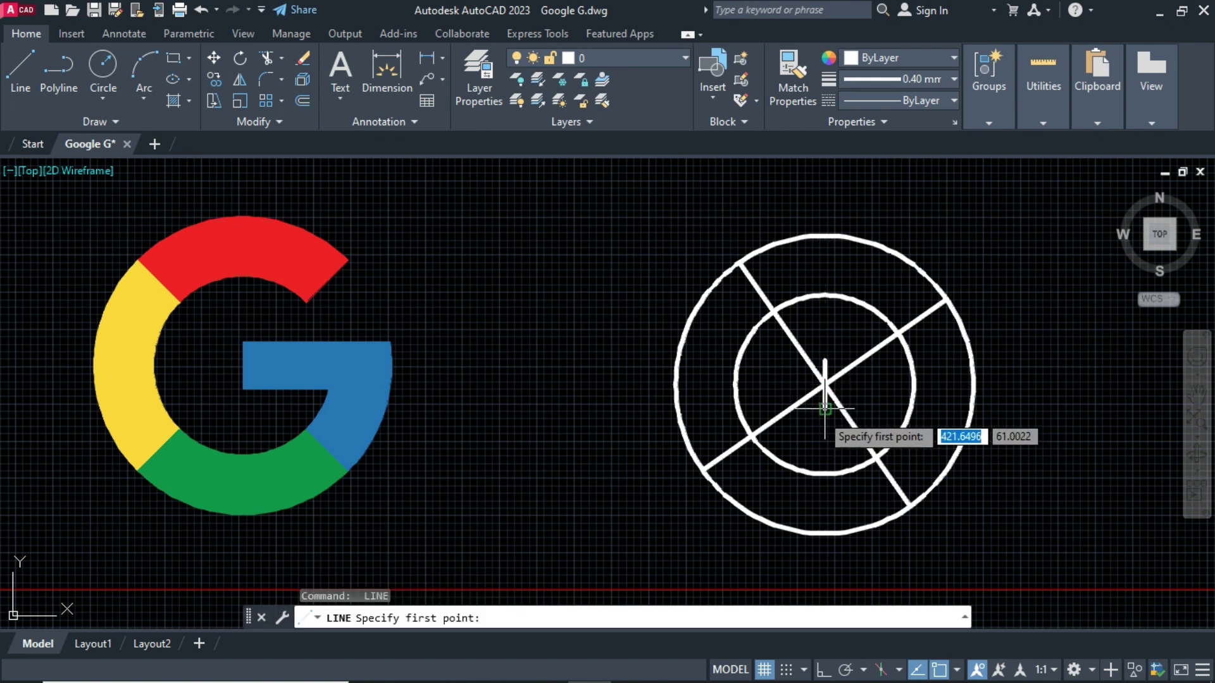
Draw two 50-unit horizontal lines from the segment's ends, forming the crossbar
left_click(824, 409)
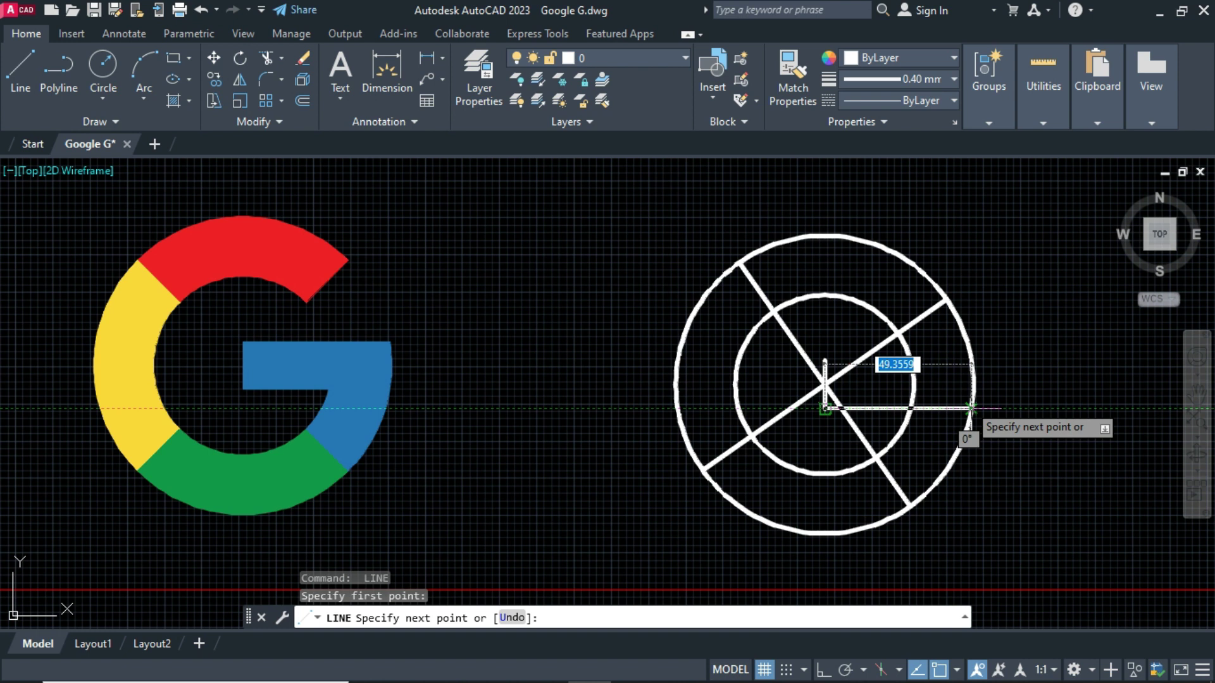
key("Return")
key("Return")
key("Return")
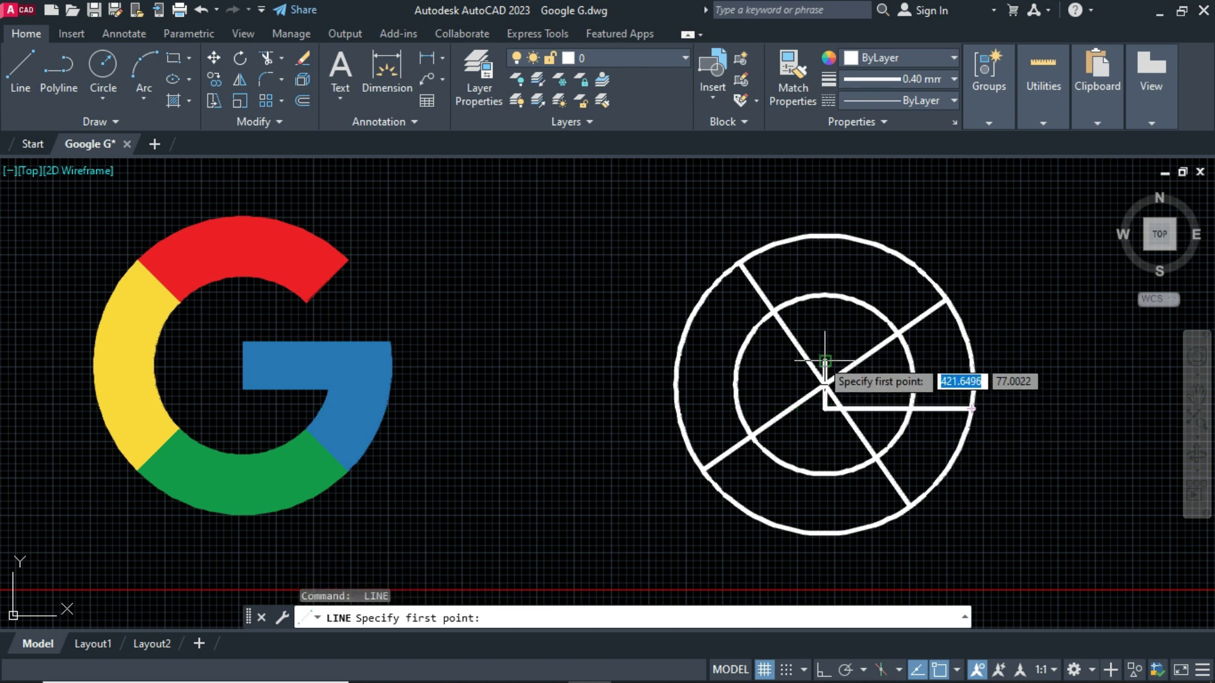
left_click(824, 361)
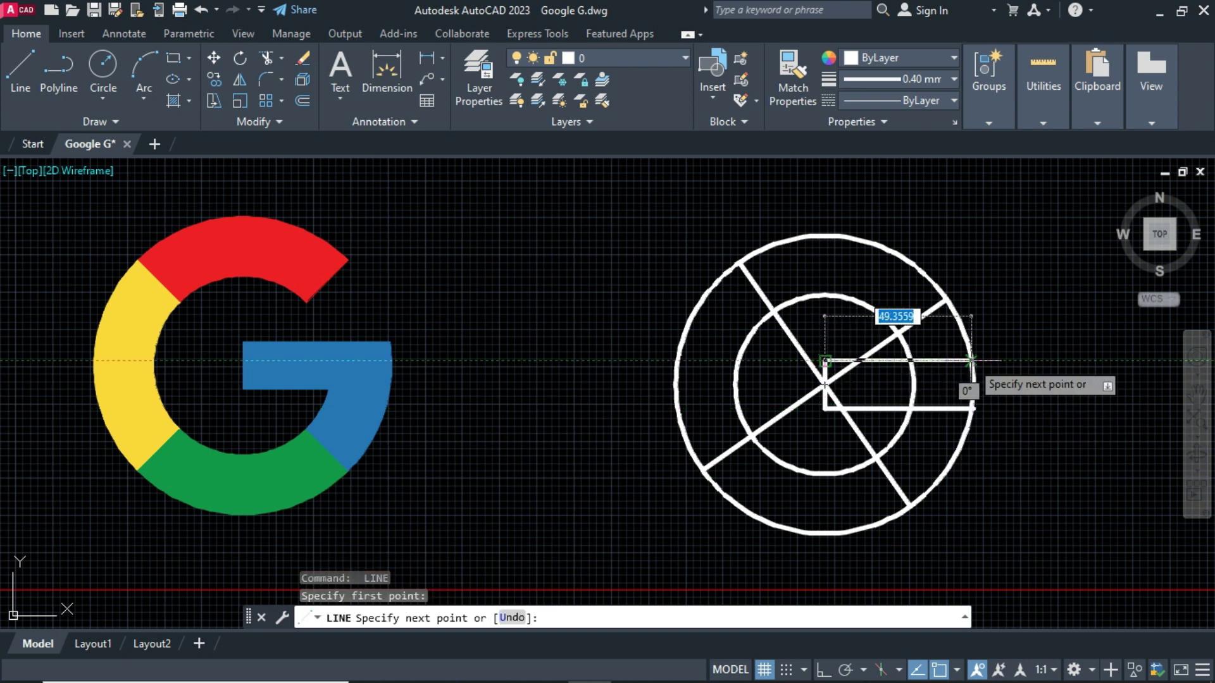
key("Return")
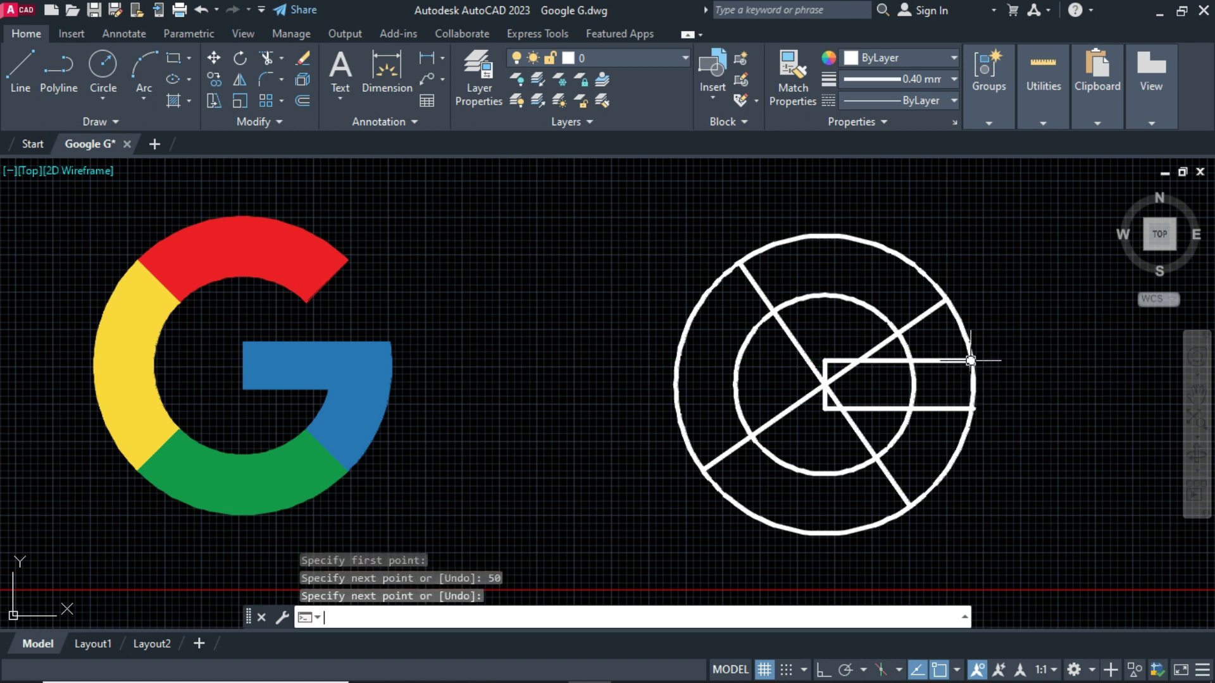
key("Return")
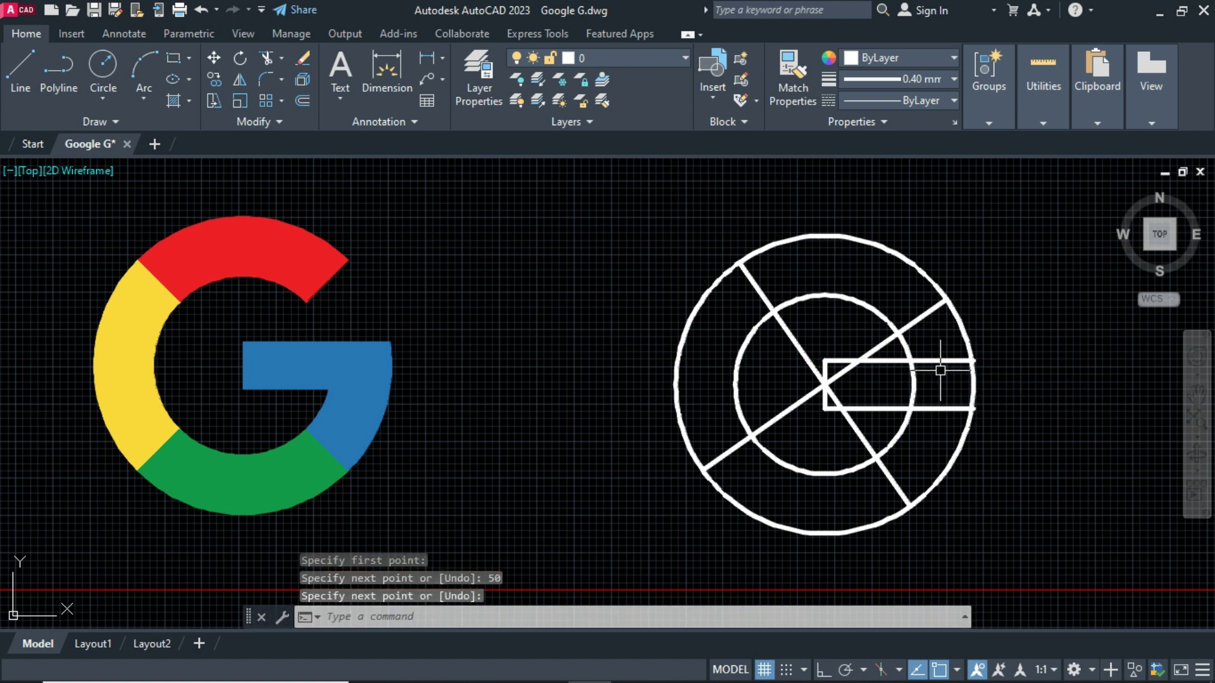
scroll(968, 364, "up", 2)
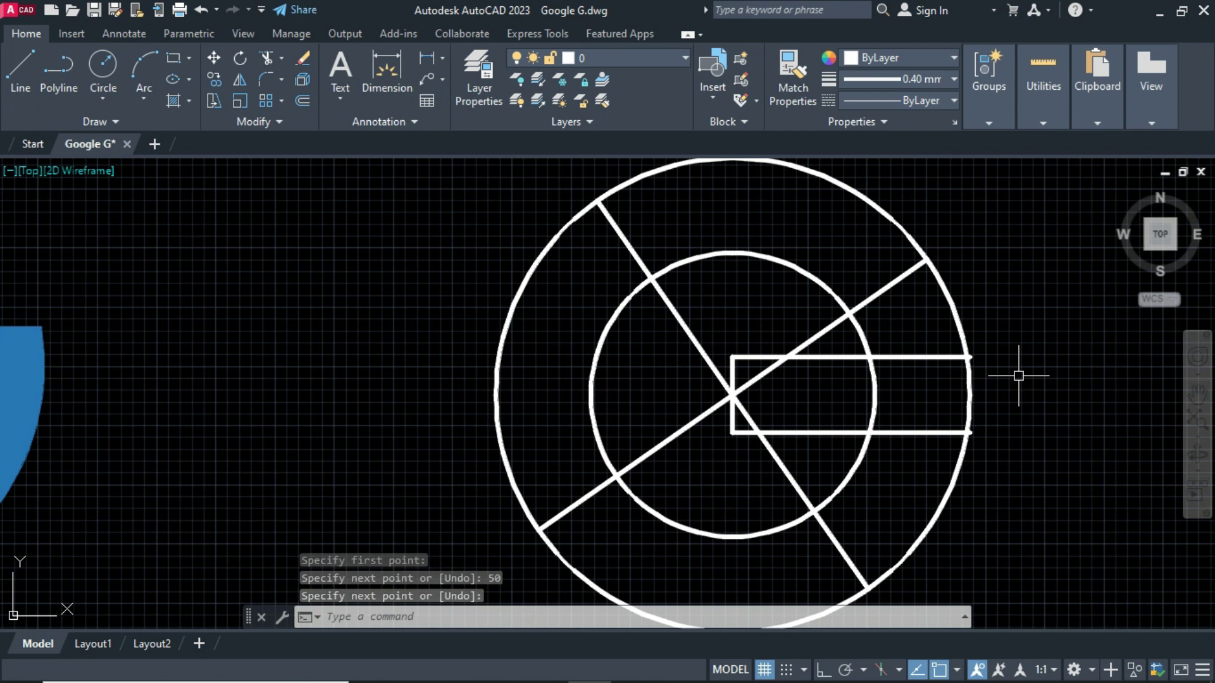
type("t")
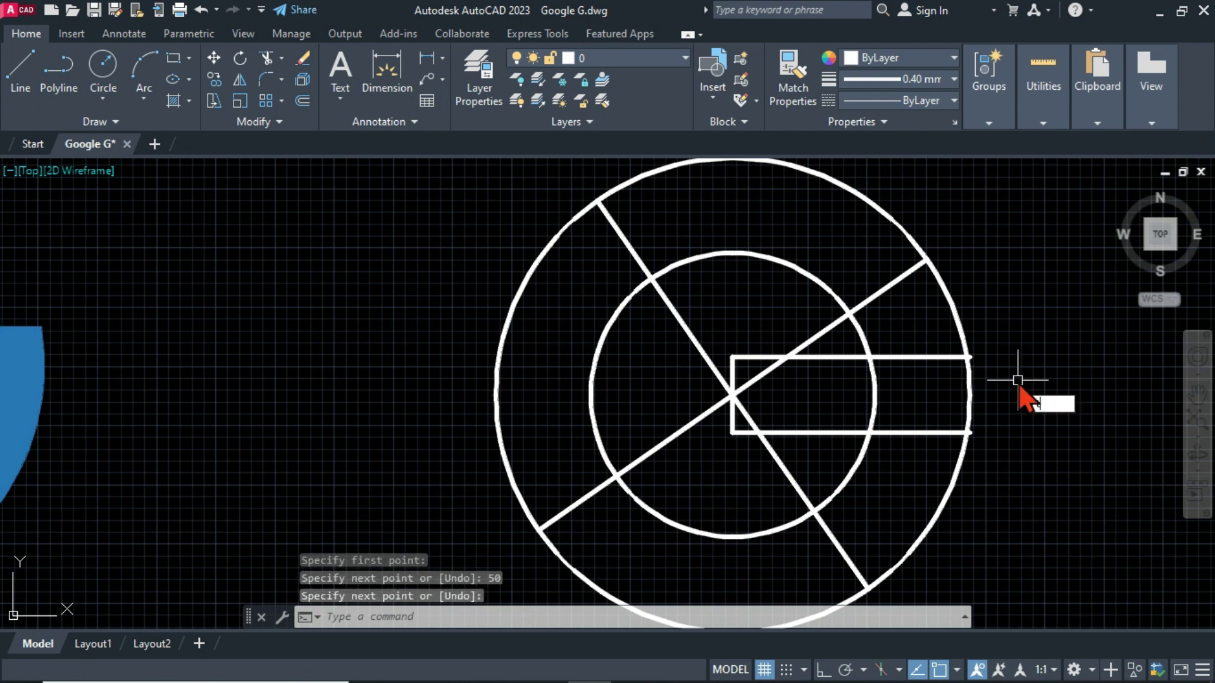
type("r")
key("Return")
key("Return")
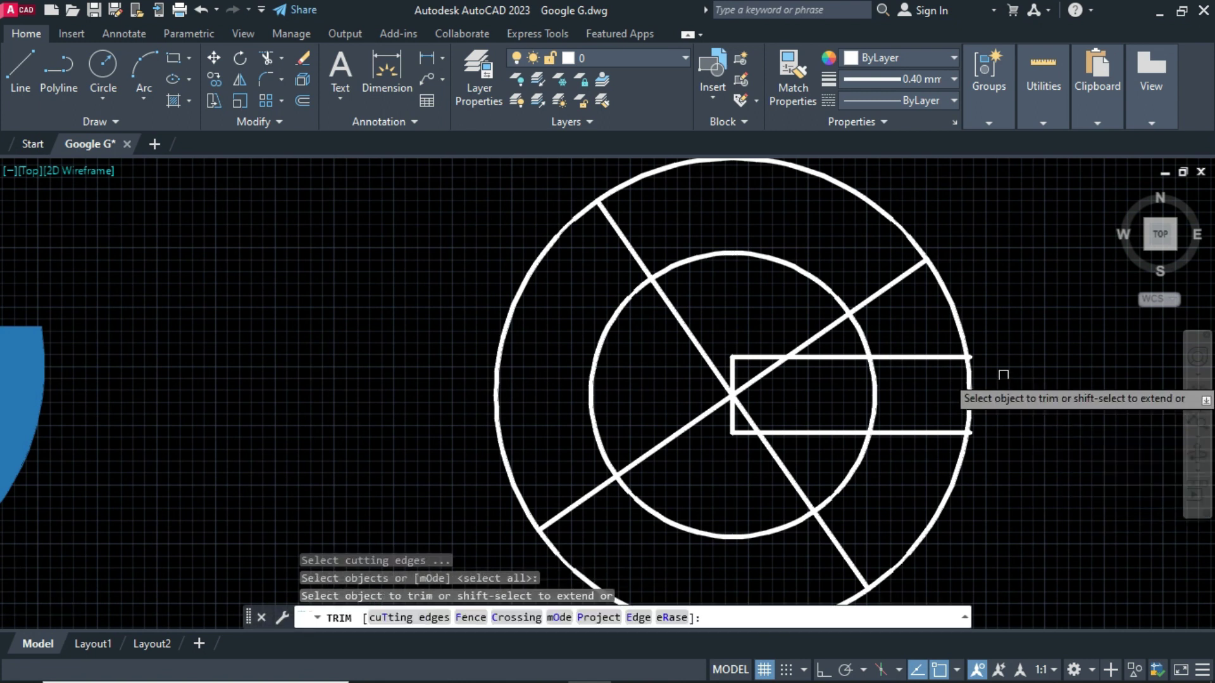
Trim the crossbar stubs, the inner arc between the bar lines, and part of the outer circle
scroll(1009, 376, "up", 3)
left_click(906, 326)
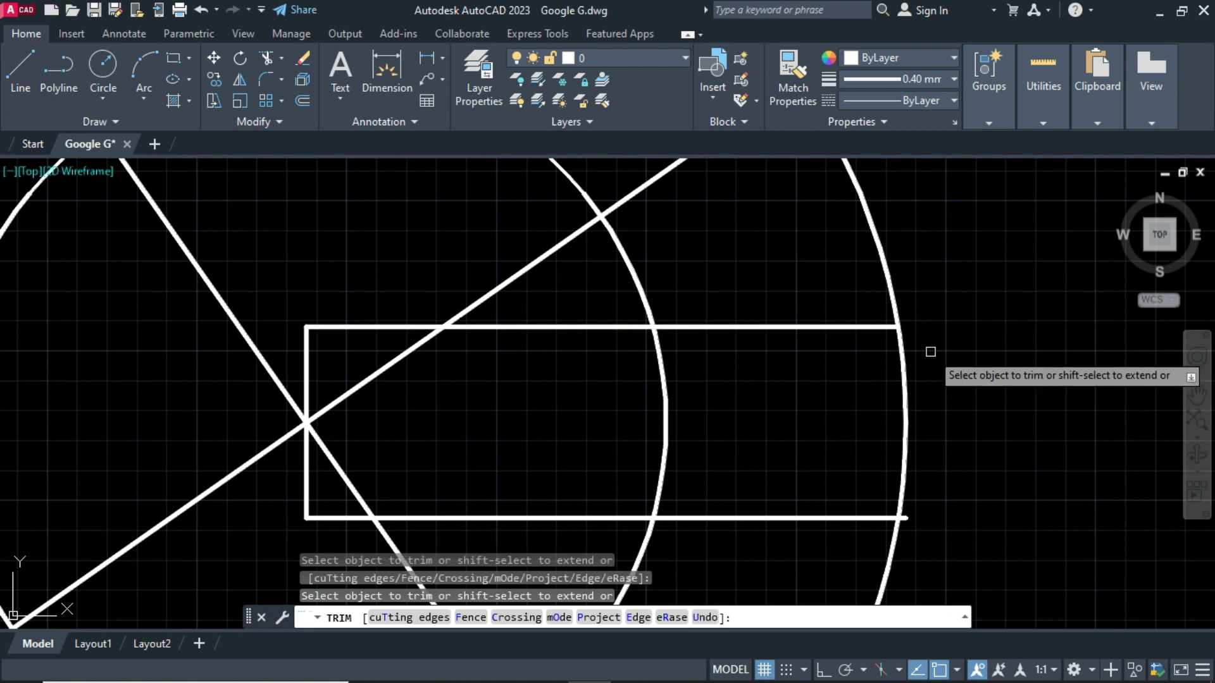
left_click(910, 518)
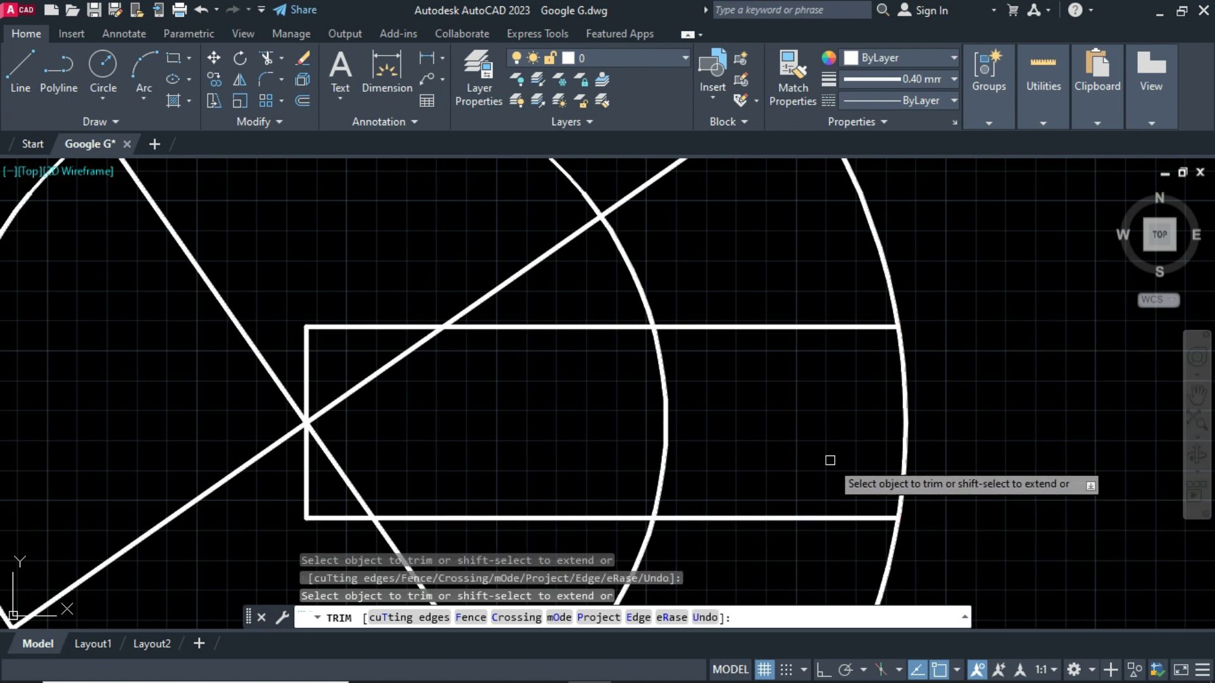
scroll(829, 459, "down", 2)
left_click(728, 423)
left_click(768, 498)
left_click(776, 377)
left_click(711, 347)
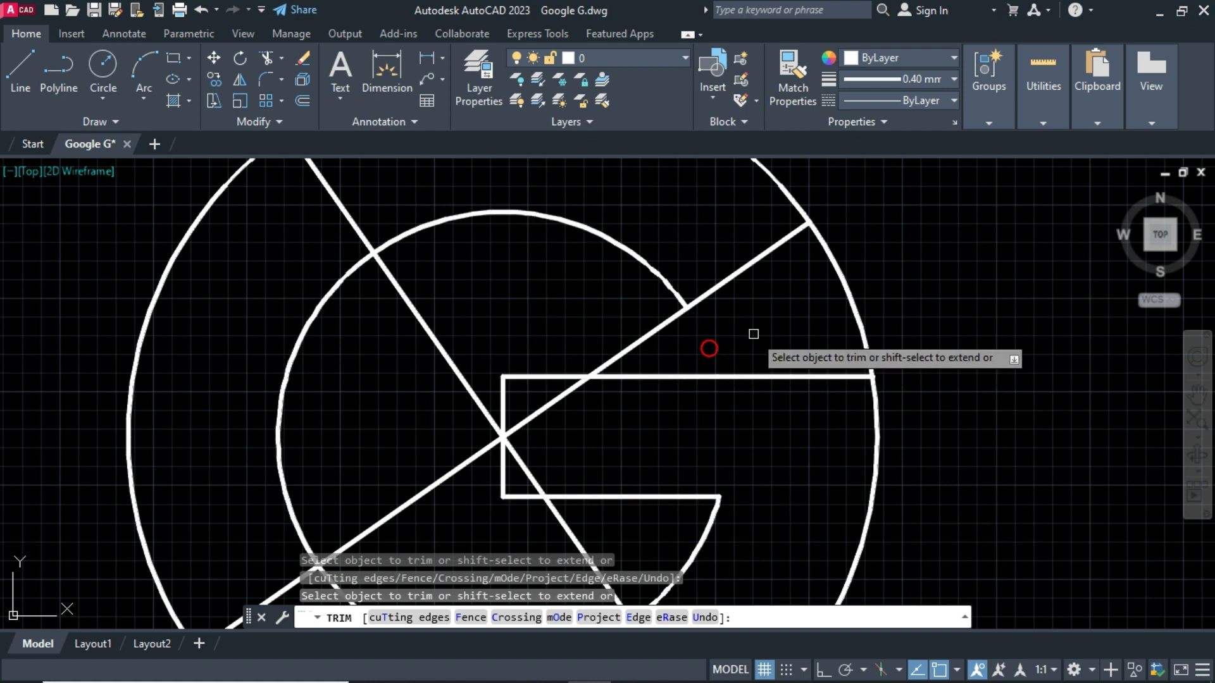
left_click(843, 282)
Trim the diagonal pieces inside the inner circle and finish trimming
scroll(789, 337, "down", 2)
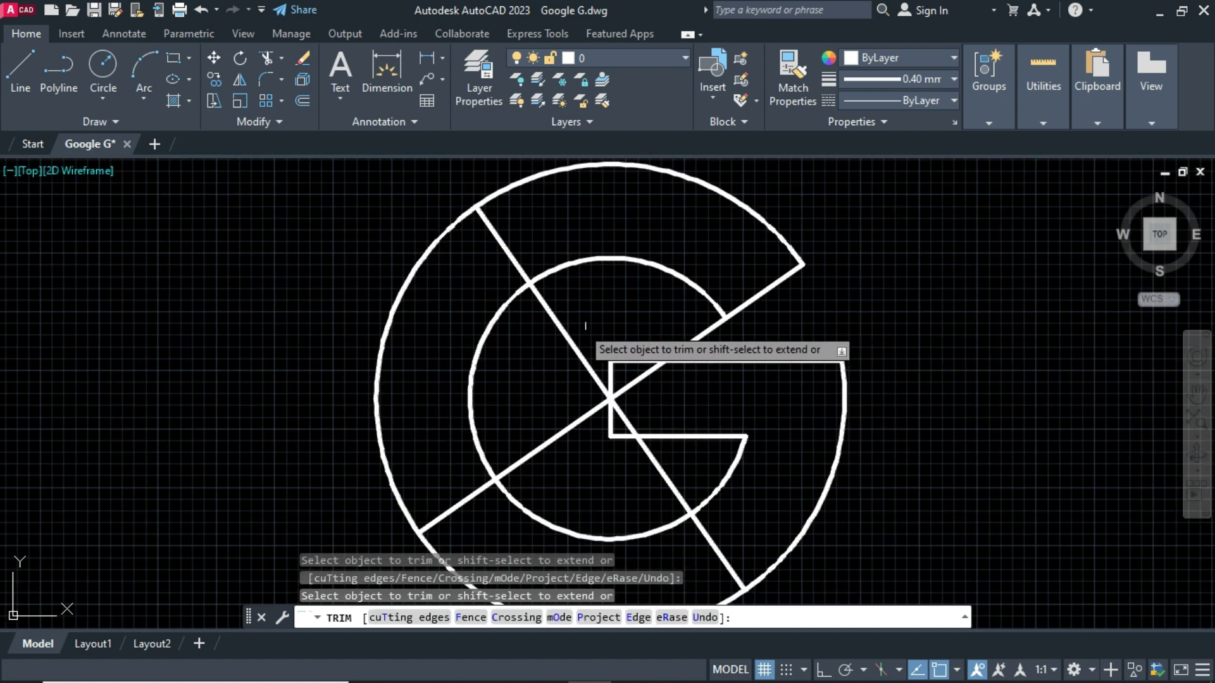
left_click(556, 322)
left_click(536, 451)
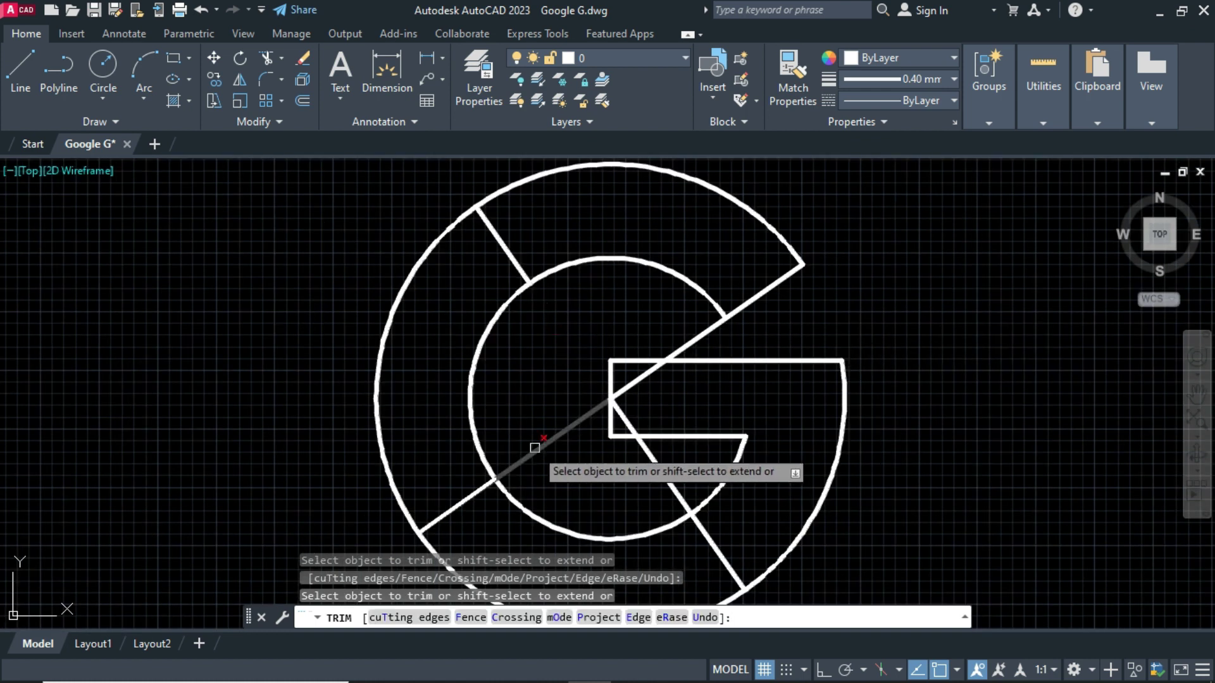
left_click(673, 486)
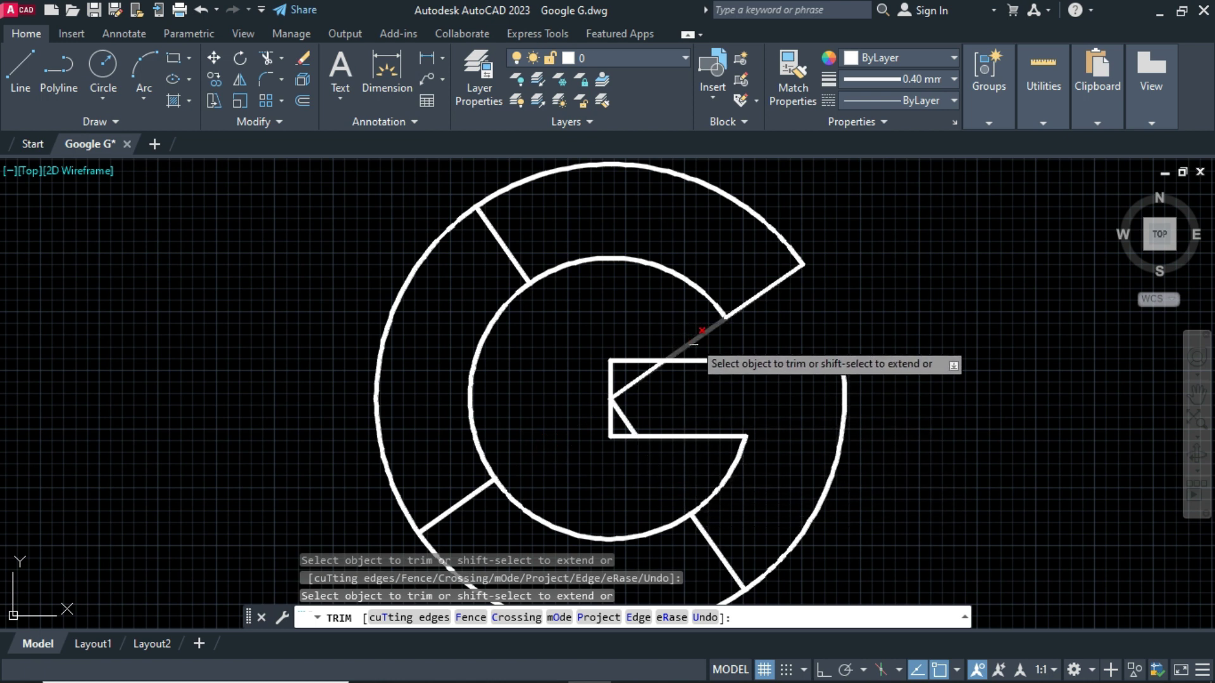
right_click(622, 321)
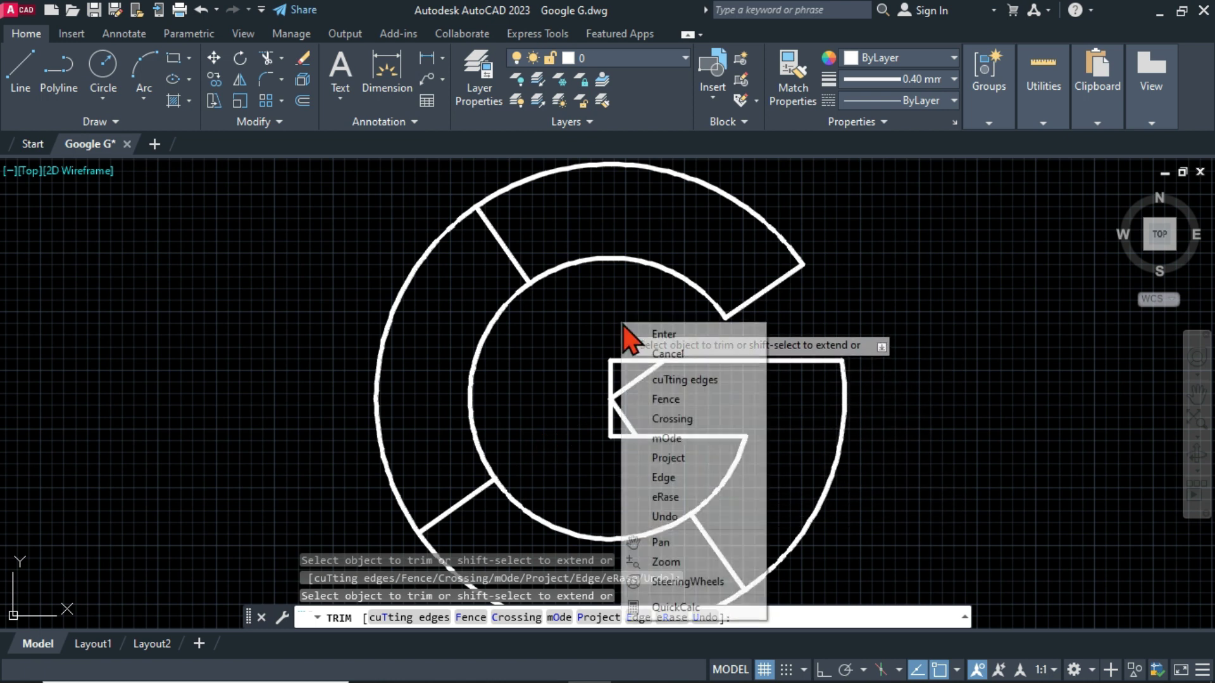
left_click(633, 331)
Erase the two leftover diagonal pieces inside the G outline
type("e")
key("Return")
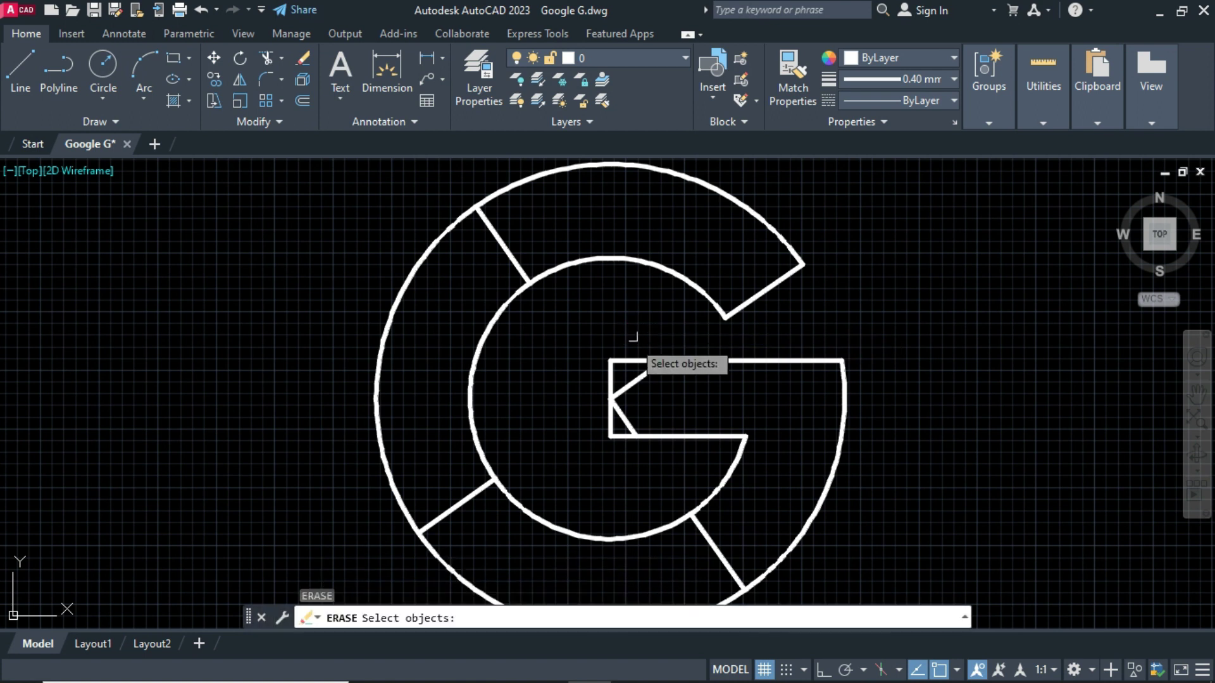
left_click(639, 379)
left_click(624, 418)
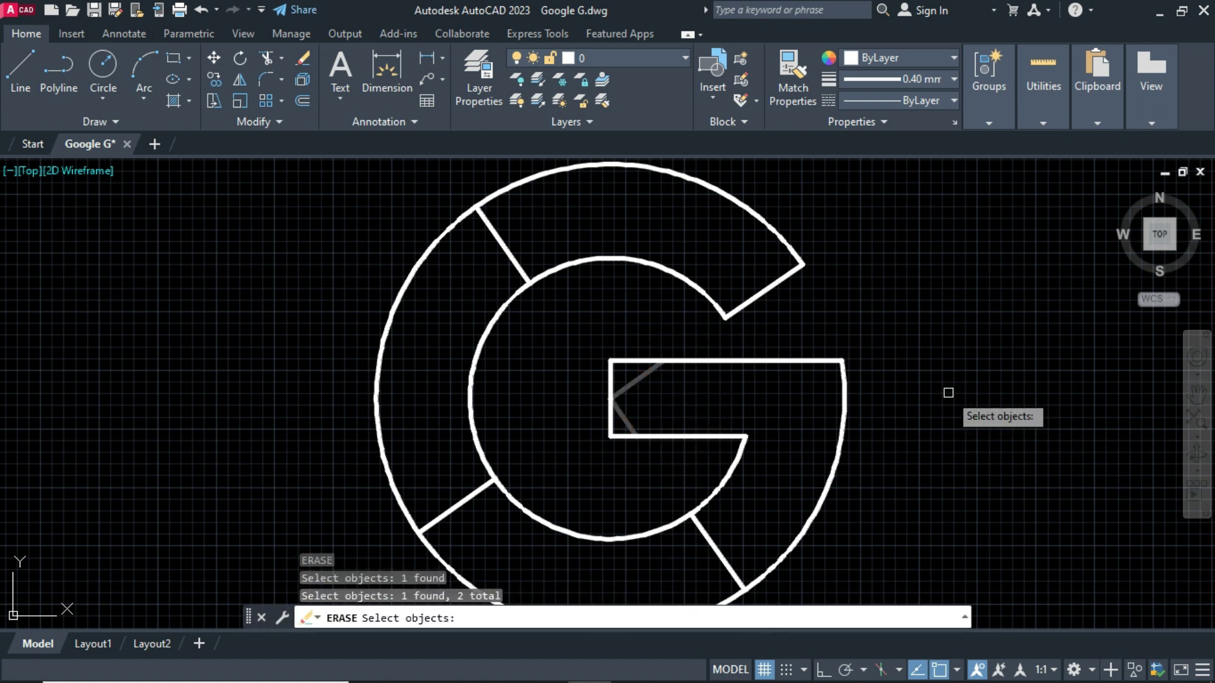
key("Return")
scroll(948, 392, "down", 2)
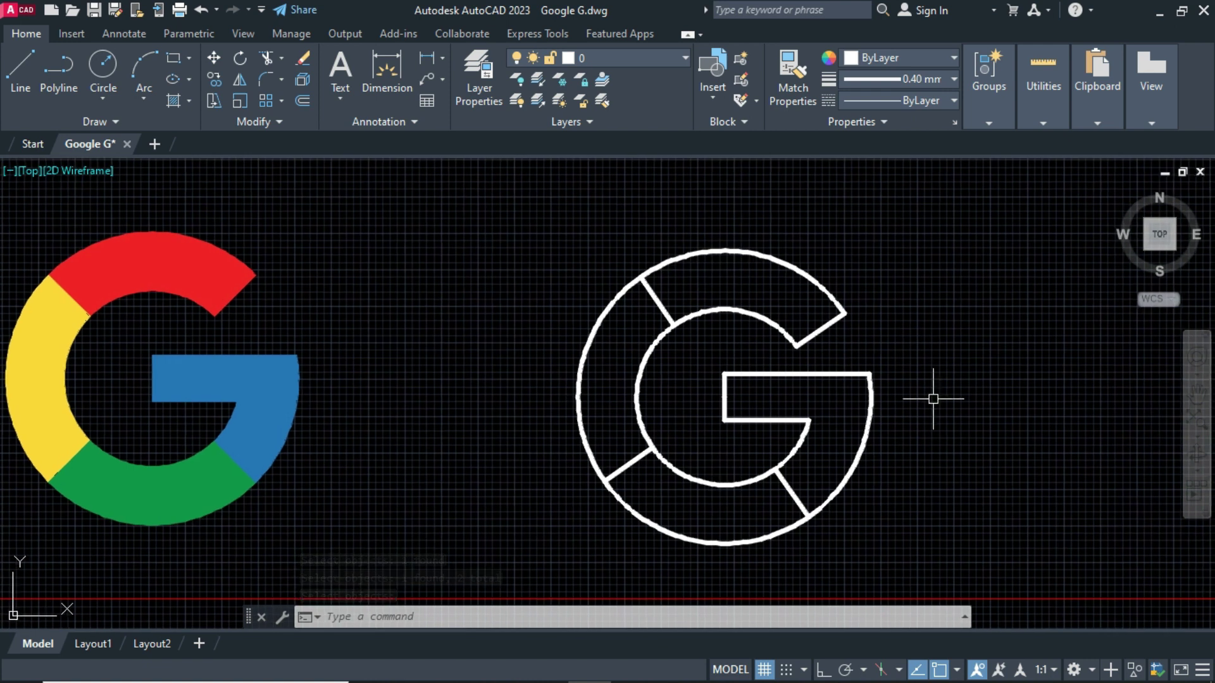
type("h")
key("Return")
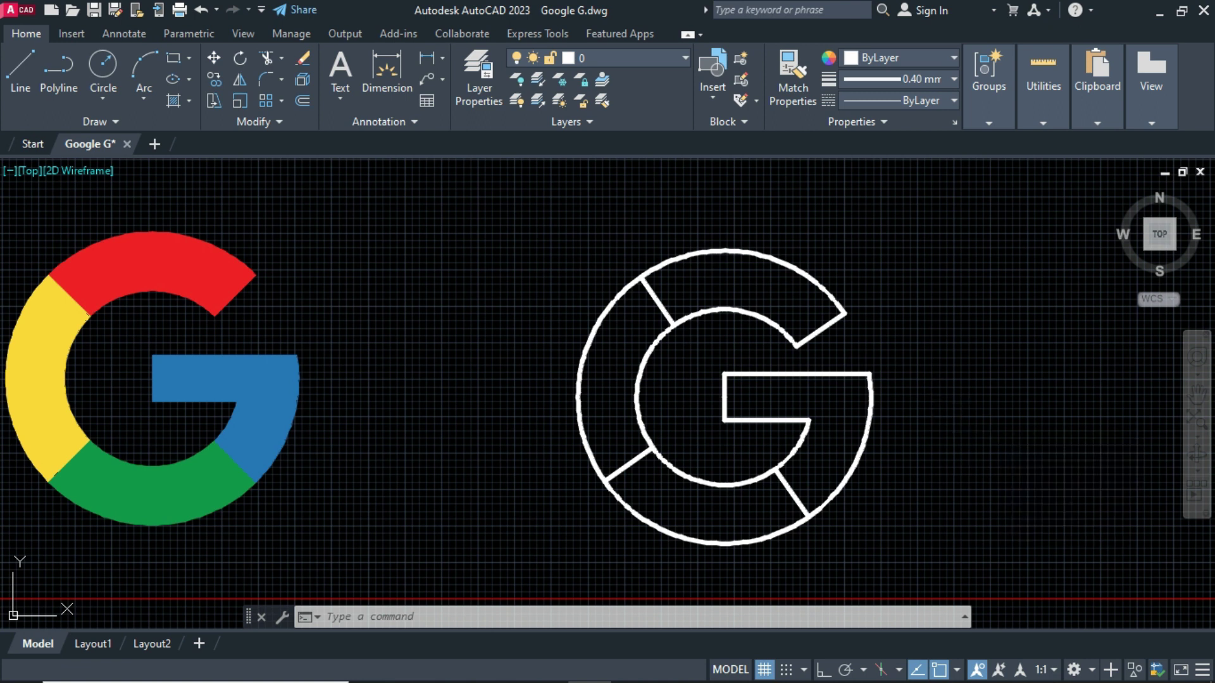
Fill the top segment of the traced G solid red (205,32,39)
left_click(578, 55)
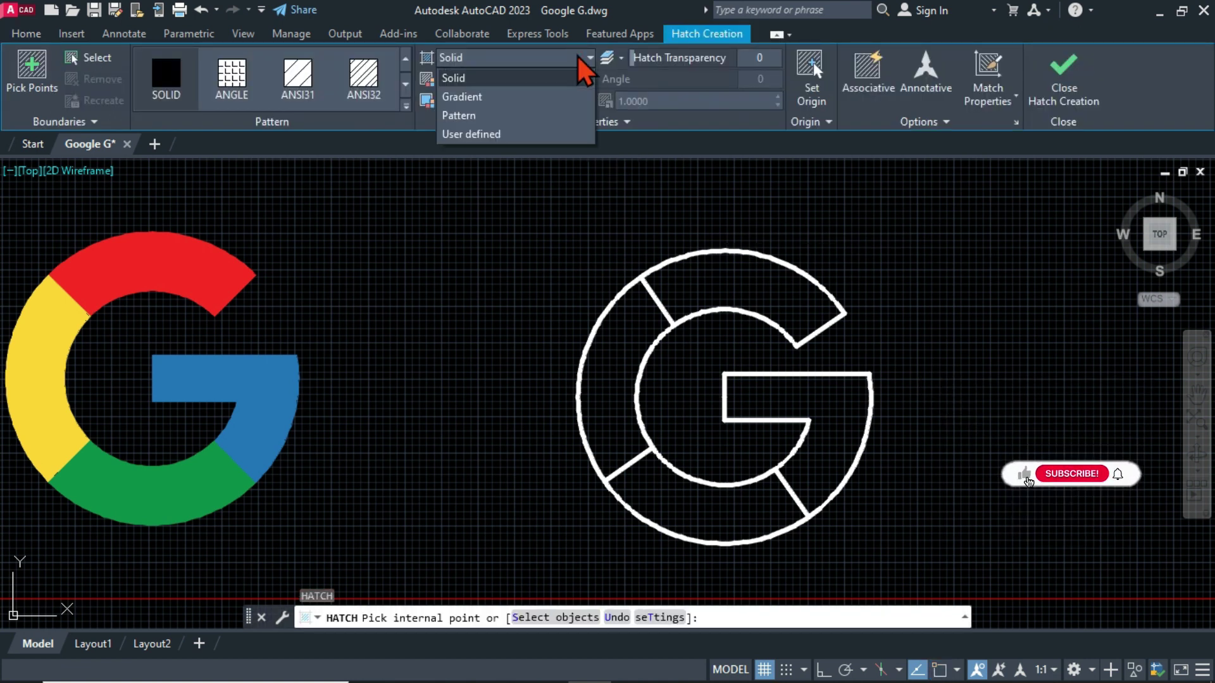
left_click(511, 77)
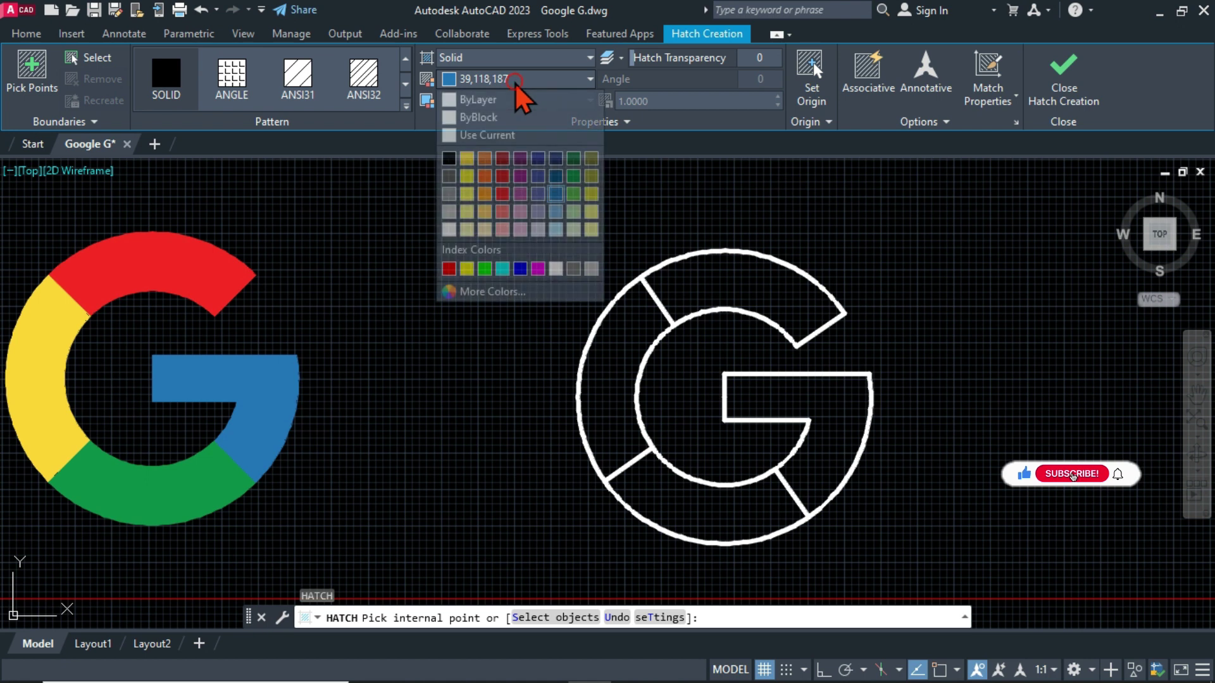
left_click(504, 176)
left_click(749, 289)
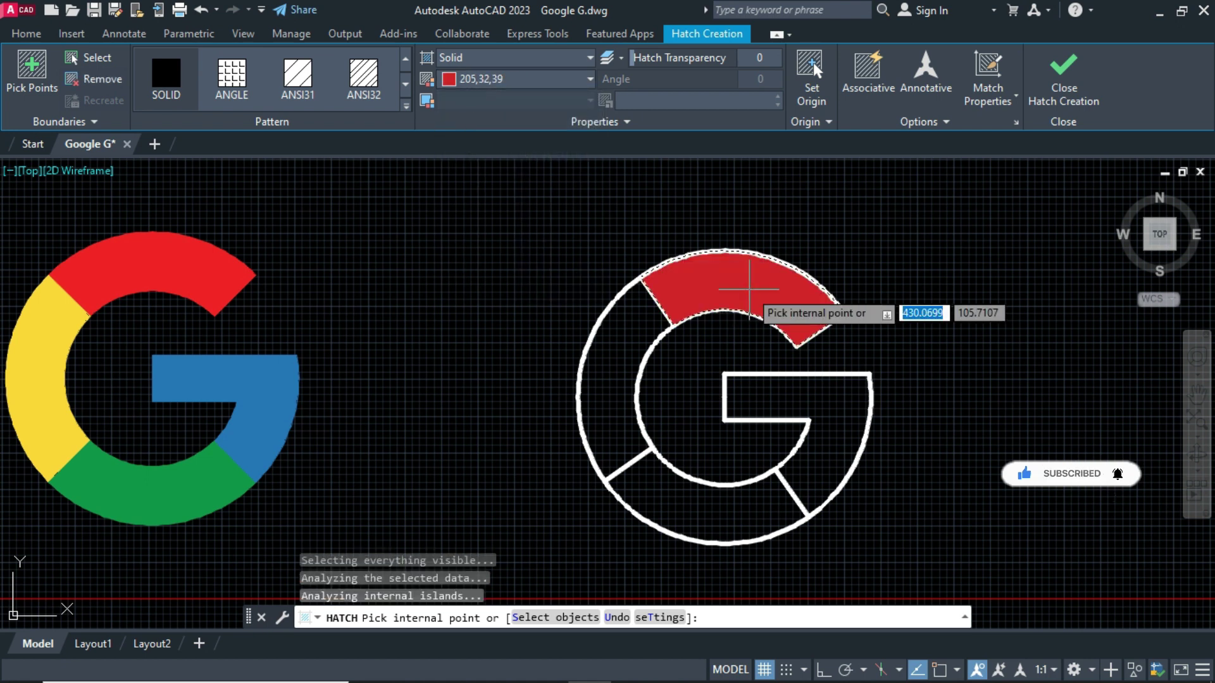
key("Escape")
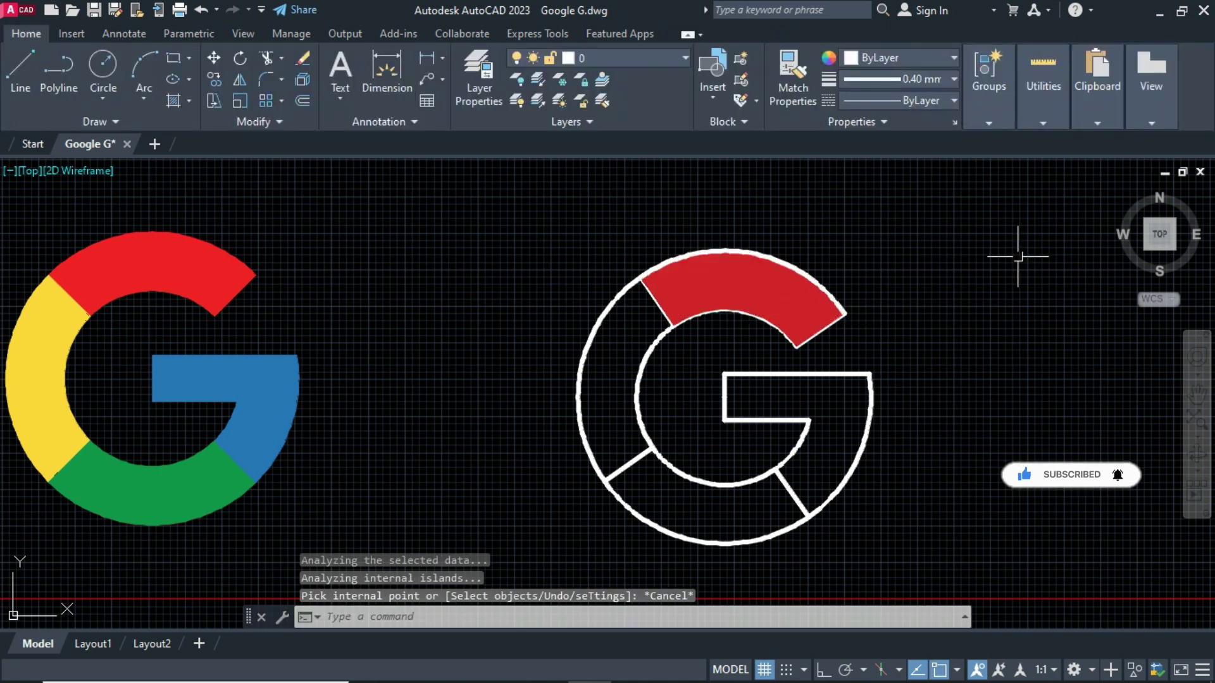
Fill the left segment of the traced G solid yellow (248,215,49)
key("space")
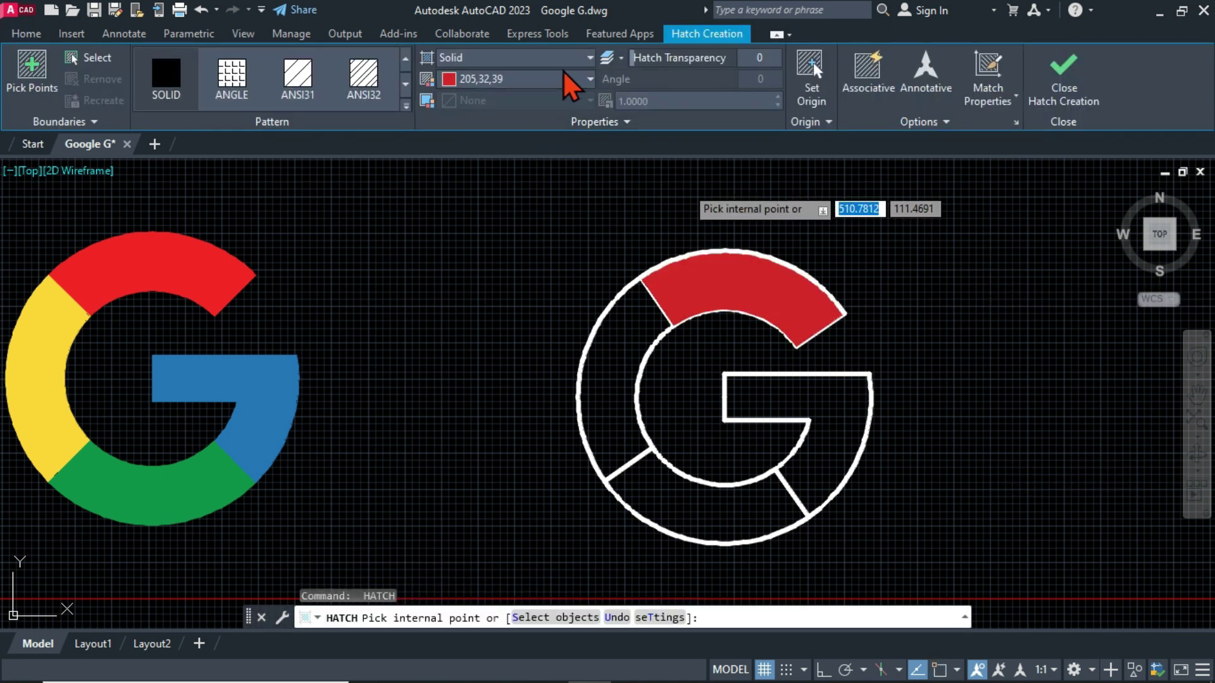
left_click(563, 80)
left_click(477, 168)
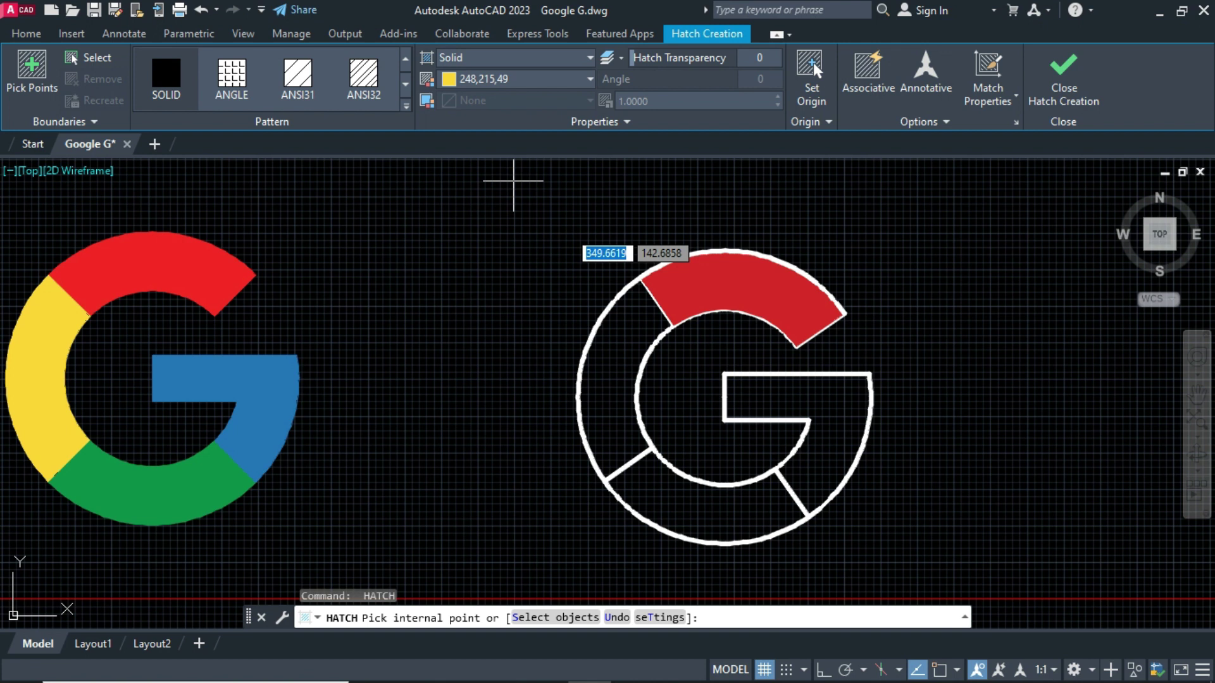
left_click(626, 387)
key("Return")
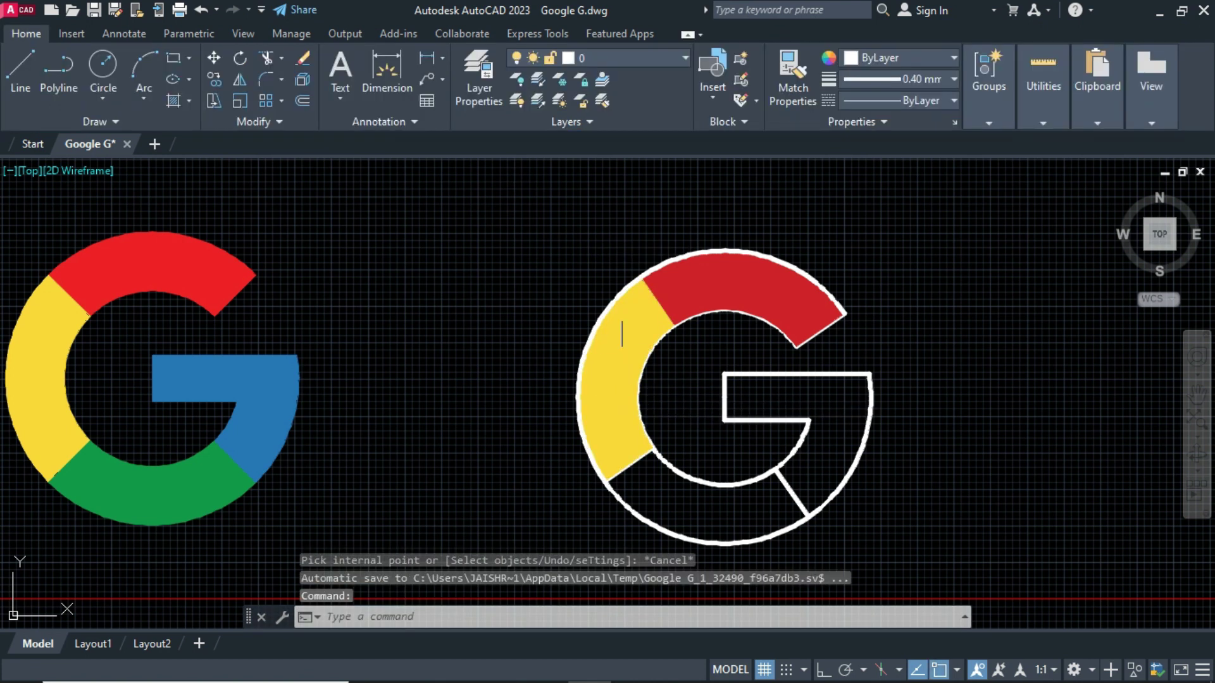
key("space")
left_click(525, 80)
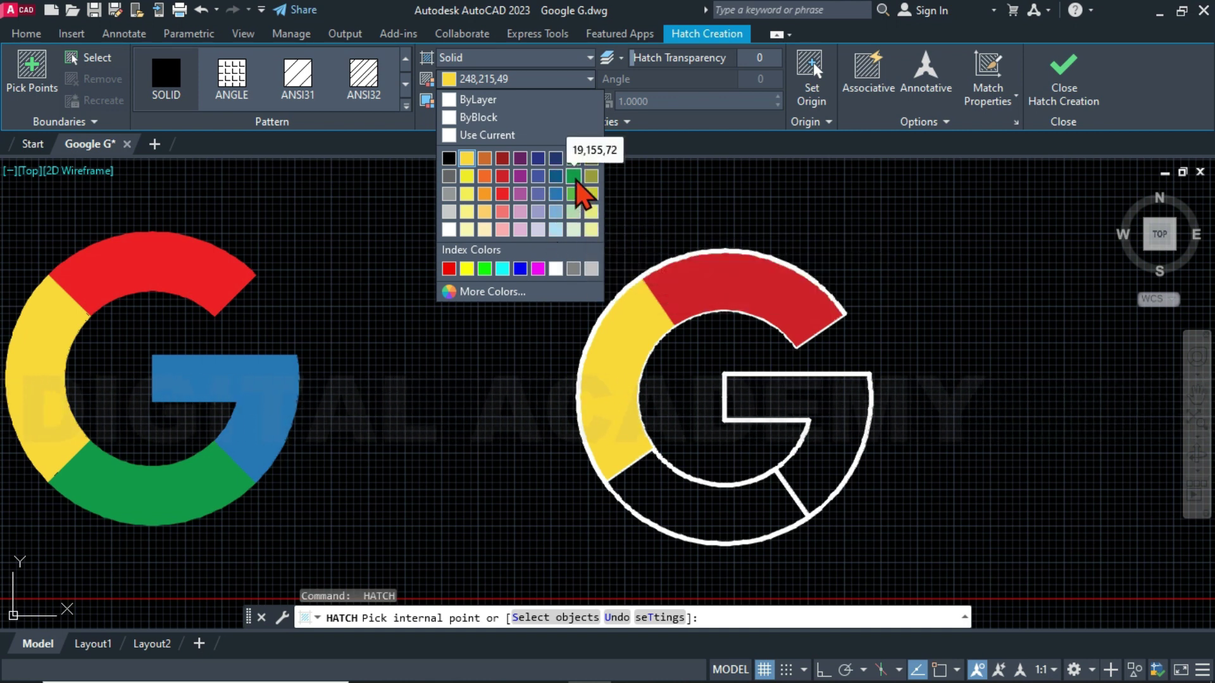
Fill the bottom segment of the traced G green (19,155,72)
left_click(574, 179)
left_click(727, 506)
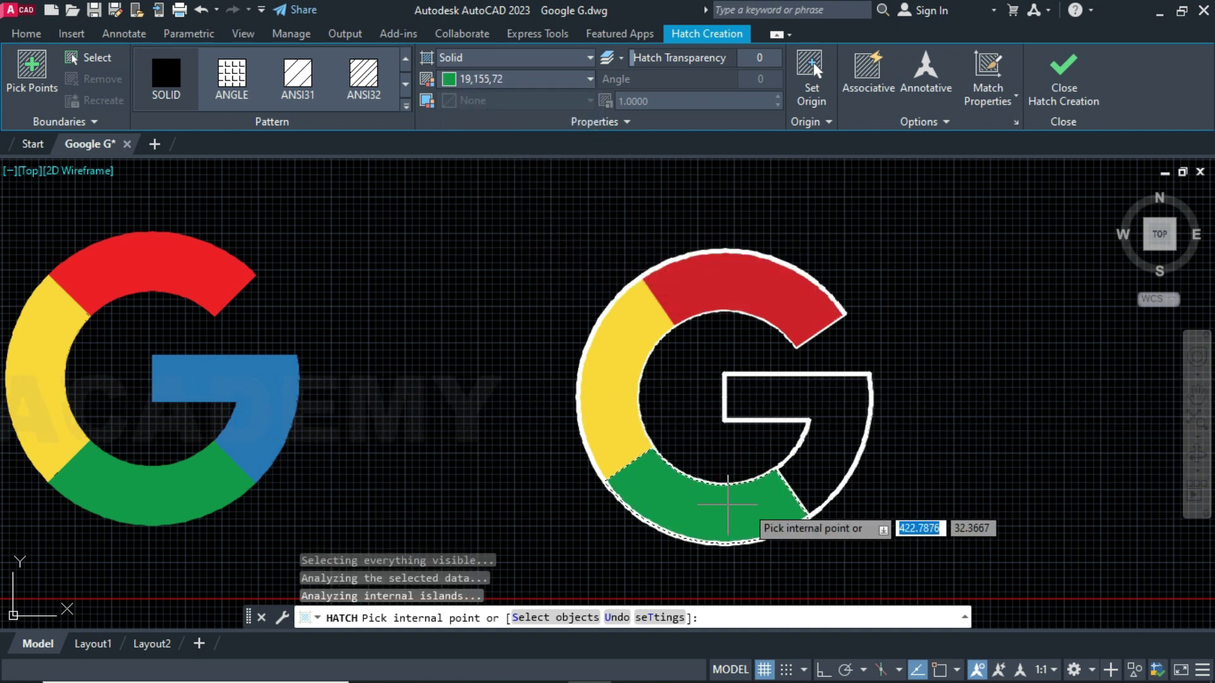
key("Return")
key("Return")
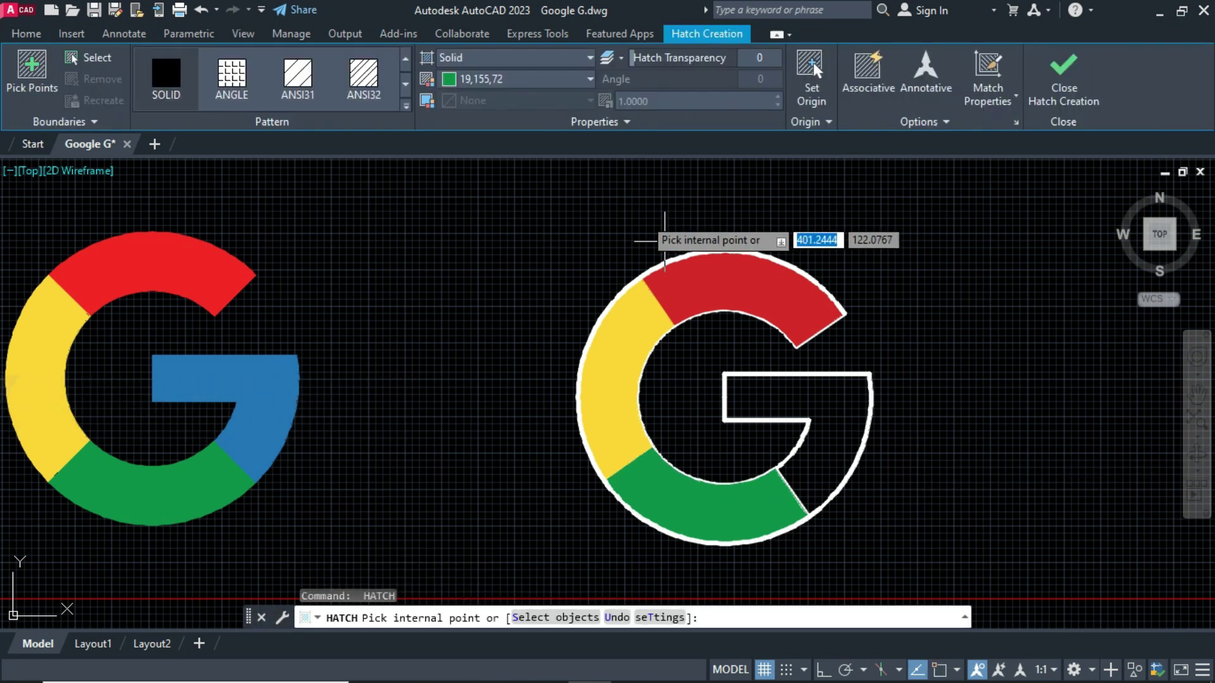
Fill the right segment and crossbar blue (39,118,187)
left_click(527, 79)
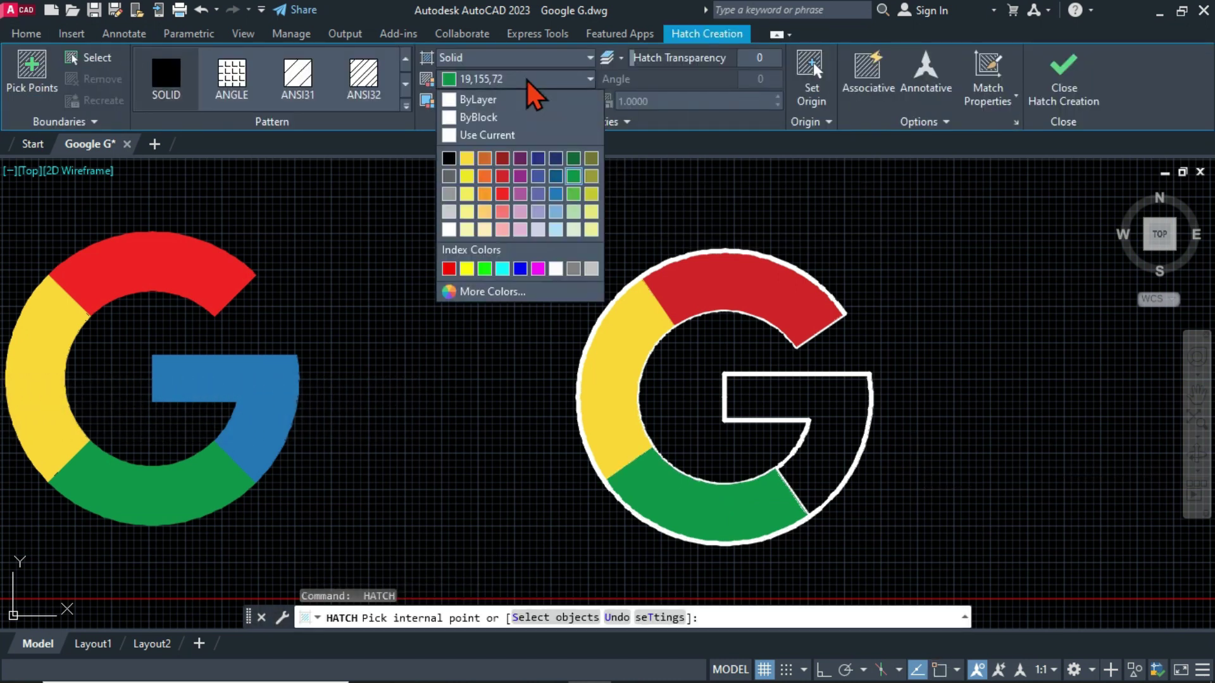
left_click(557, 196)
left_click(830, 431)
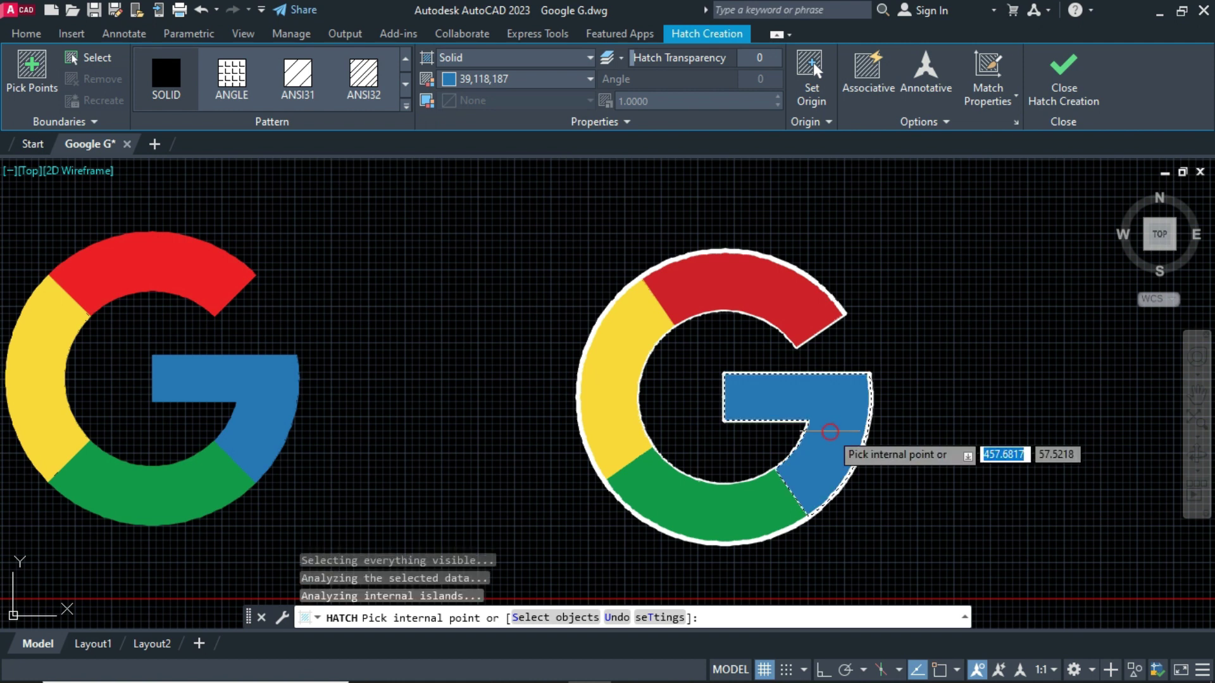
key("Escape")
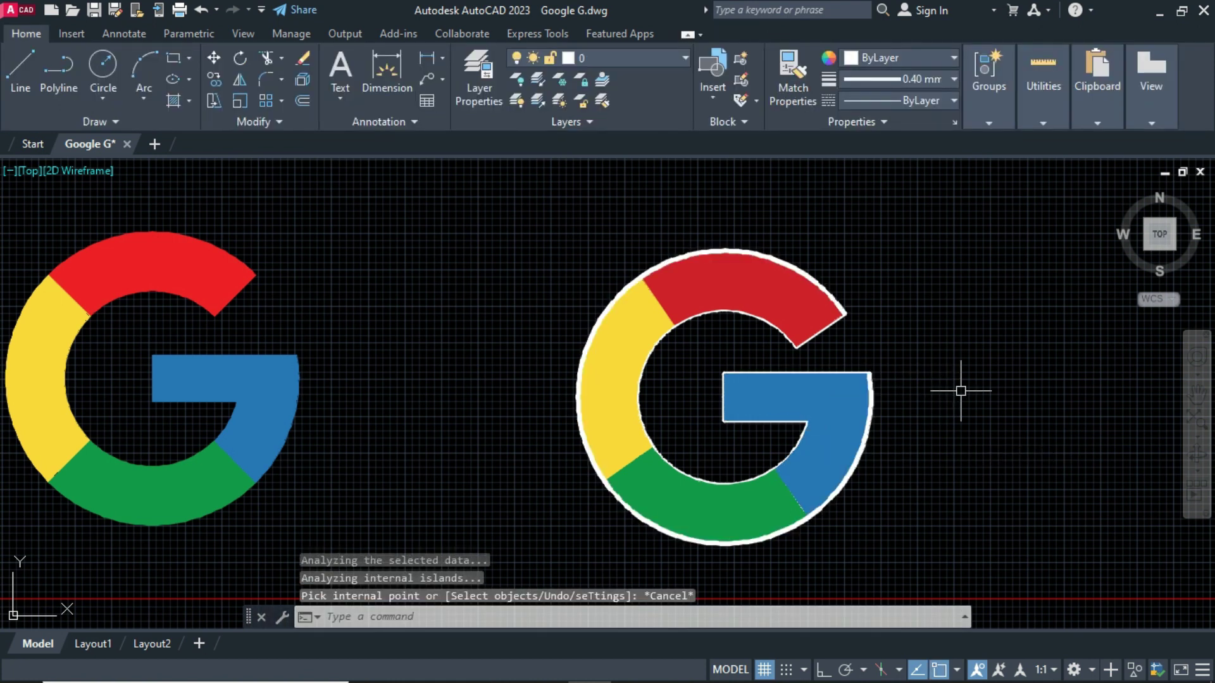
Select the G's outer and inner outline arcs for erasing via selection cycling
type("E")
key("Return")
left_click(866, 474)
left_click(911, 539)
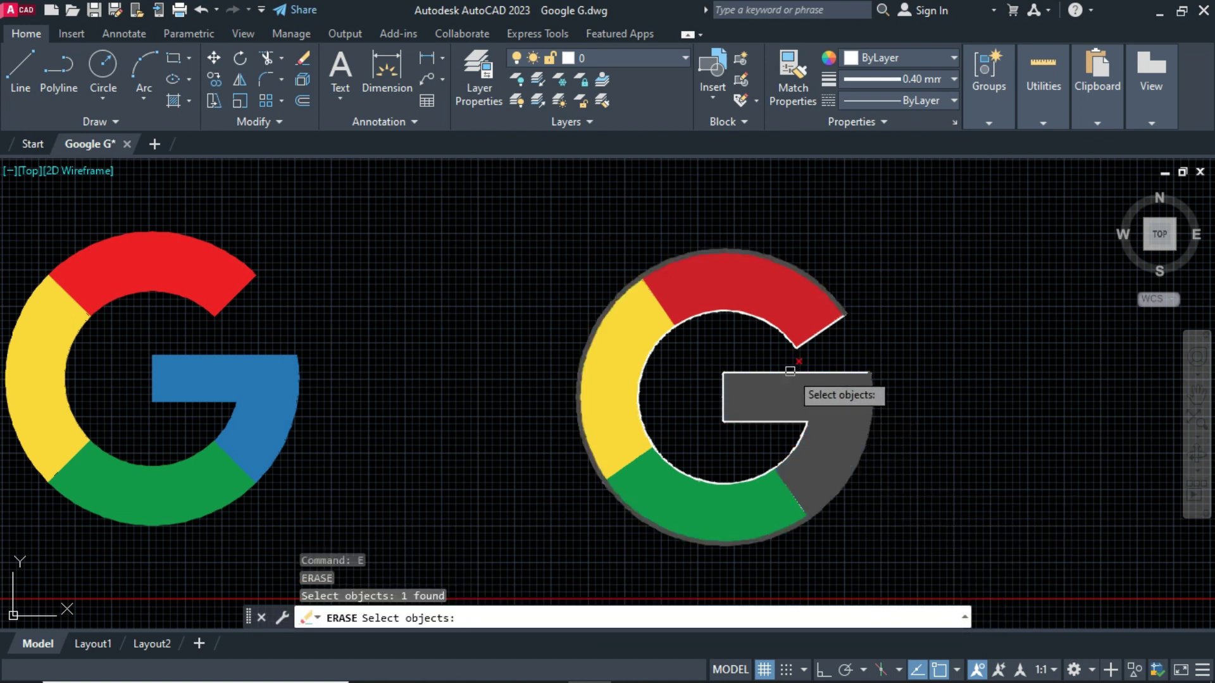
left_click(780, 333)
left_click(836, 398)
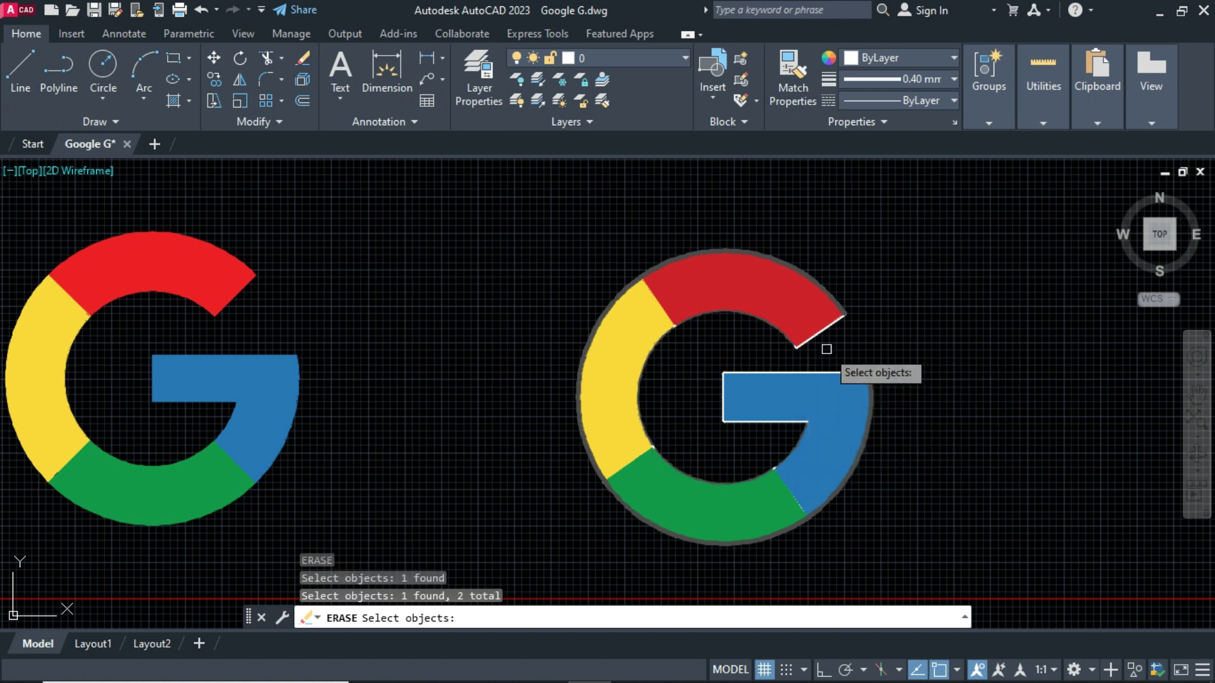
left_click(829, 346)
left_click(865, 398)
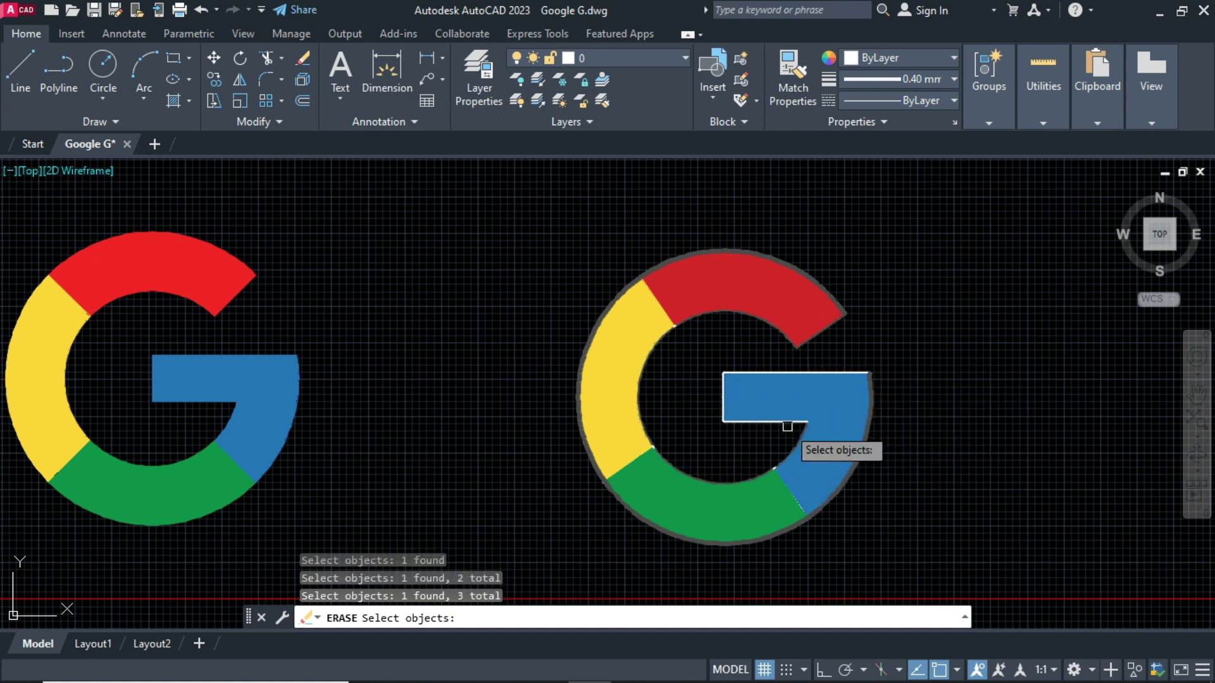
Add the crossbar's outline lines and erase all selected outline pieces
left_click(795, 408)
left_click(787, 422)
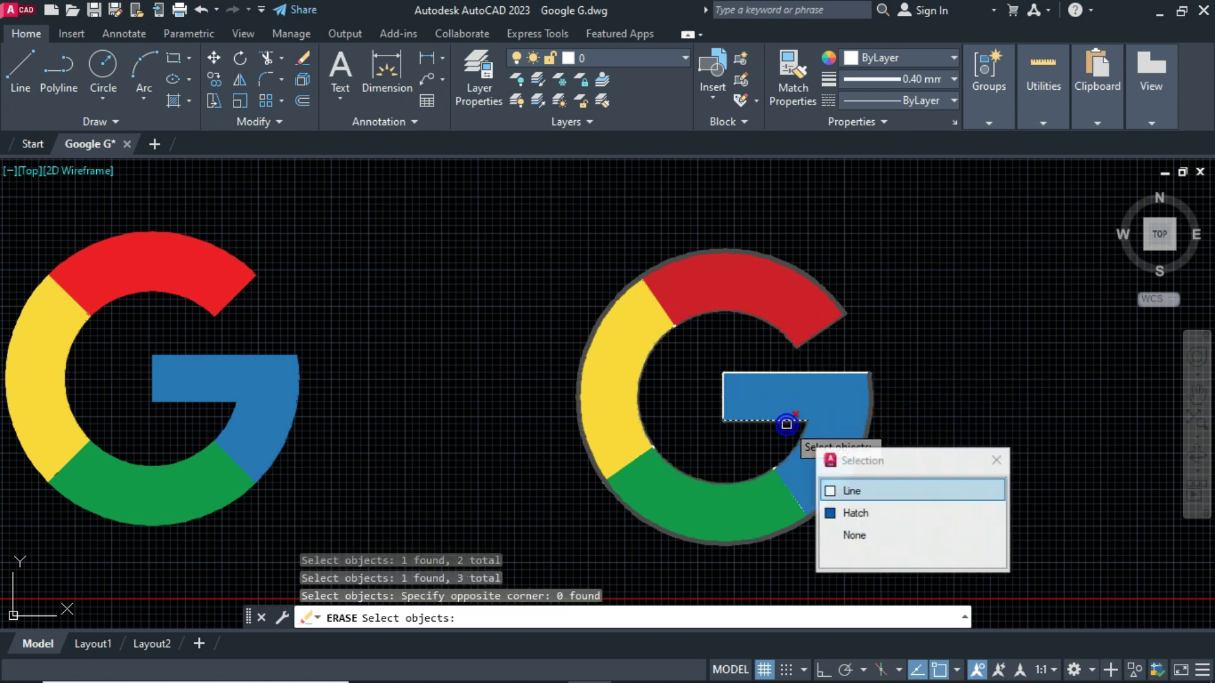
left_click(848, 491)
left_click(791, 379)
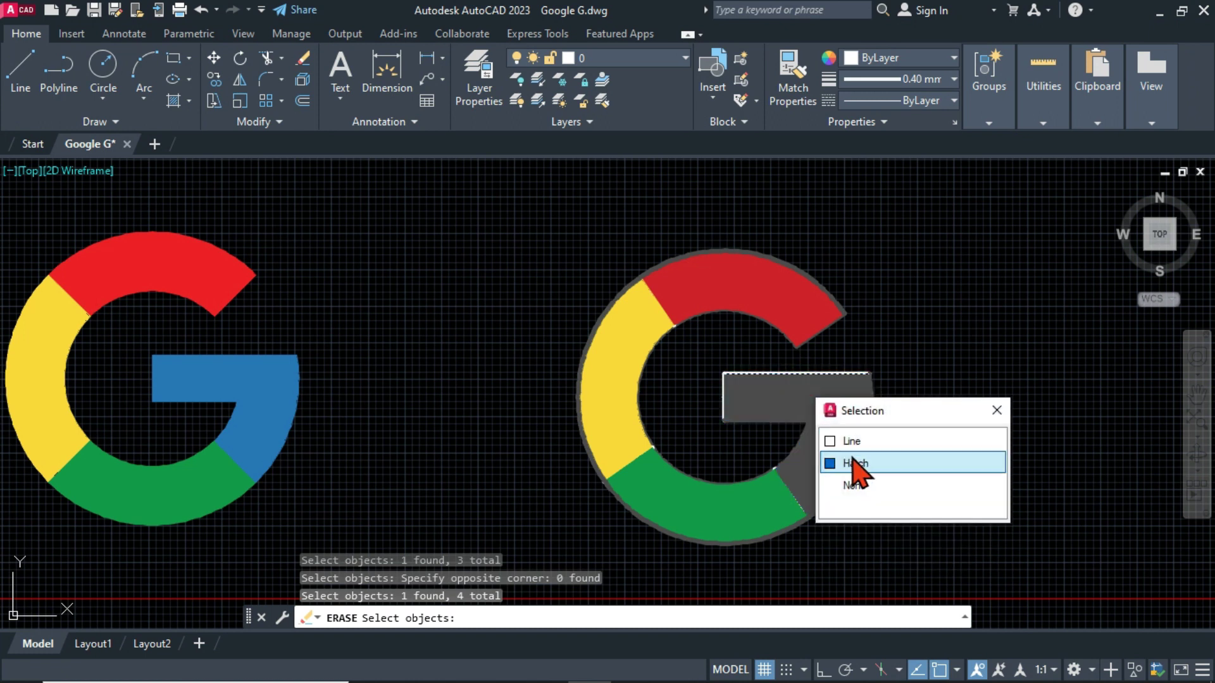
left_click(855, 441)
left_click(729, 397)
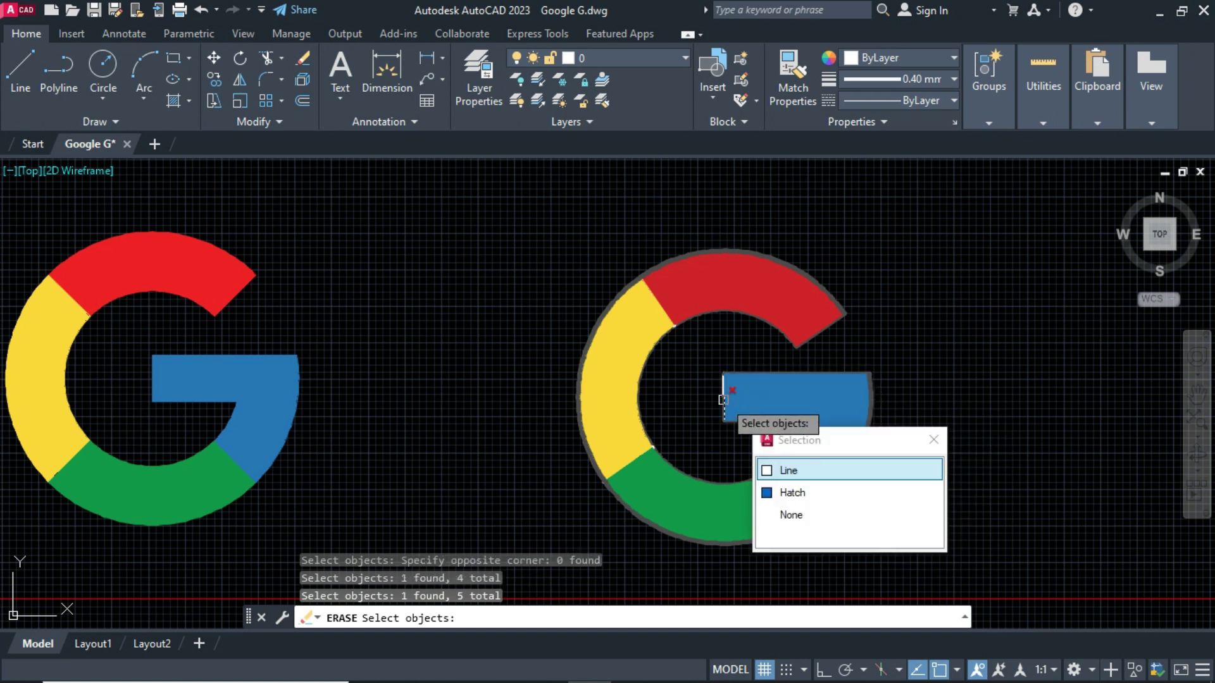
left_click(787, 472)
left_click(719, 390)
left_click(720, 388)
left_click(722, 388)
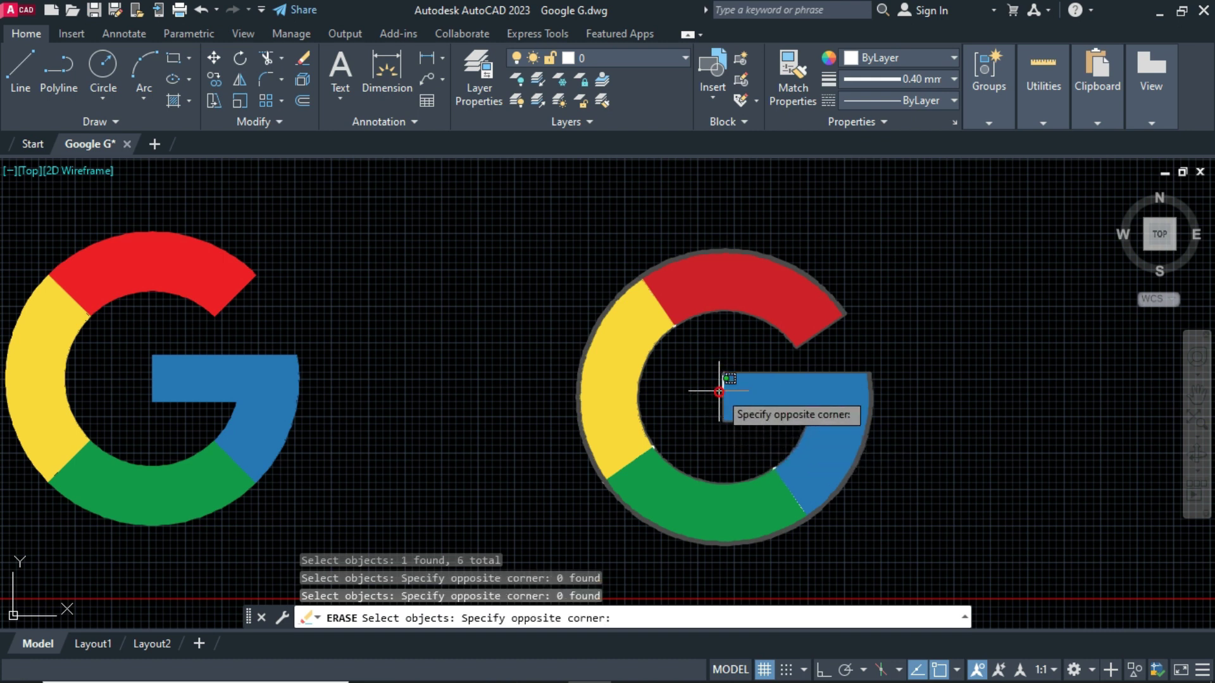
left_click(721, 389)
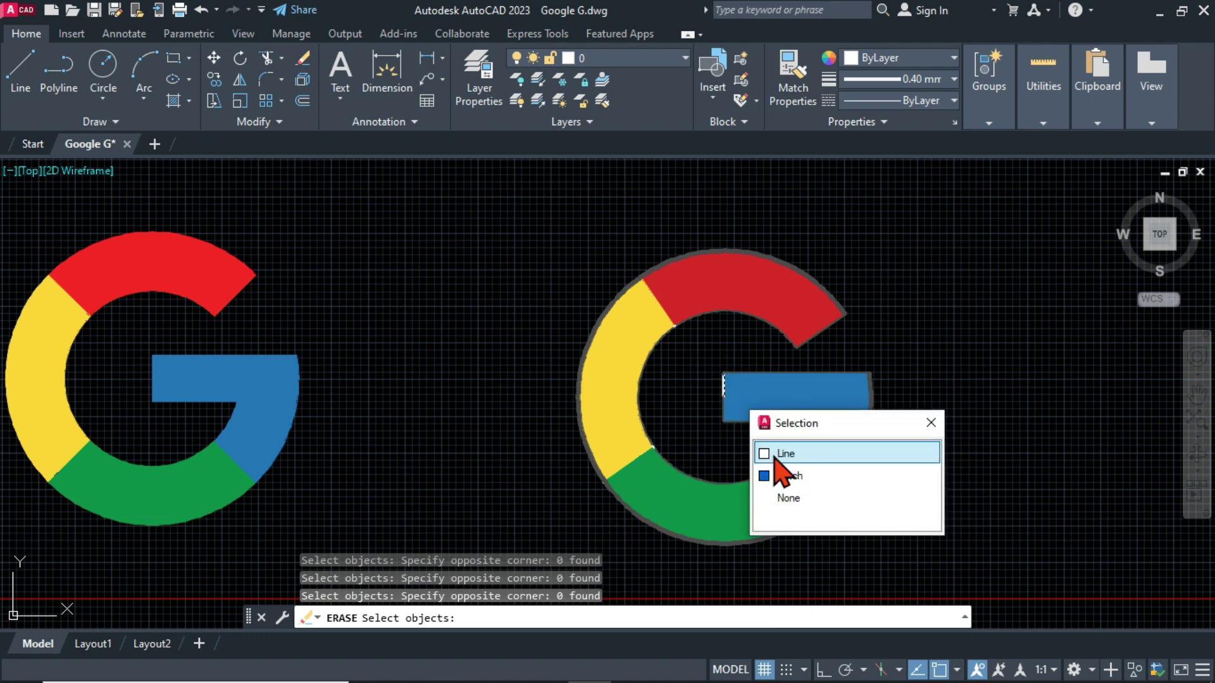
left_click(775, 455)
key("Return")
mouse_move(939, 399)
middle_mouse_down()
mouse_move(909, 364)
mouse_move(1031, 366)
middle_mouse_up()
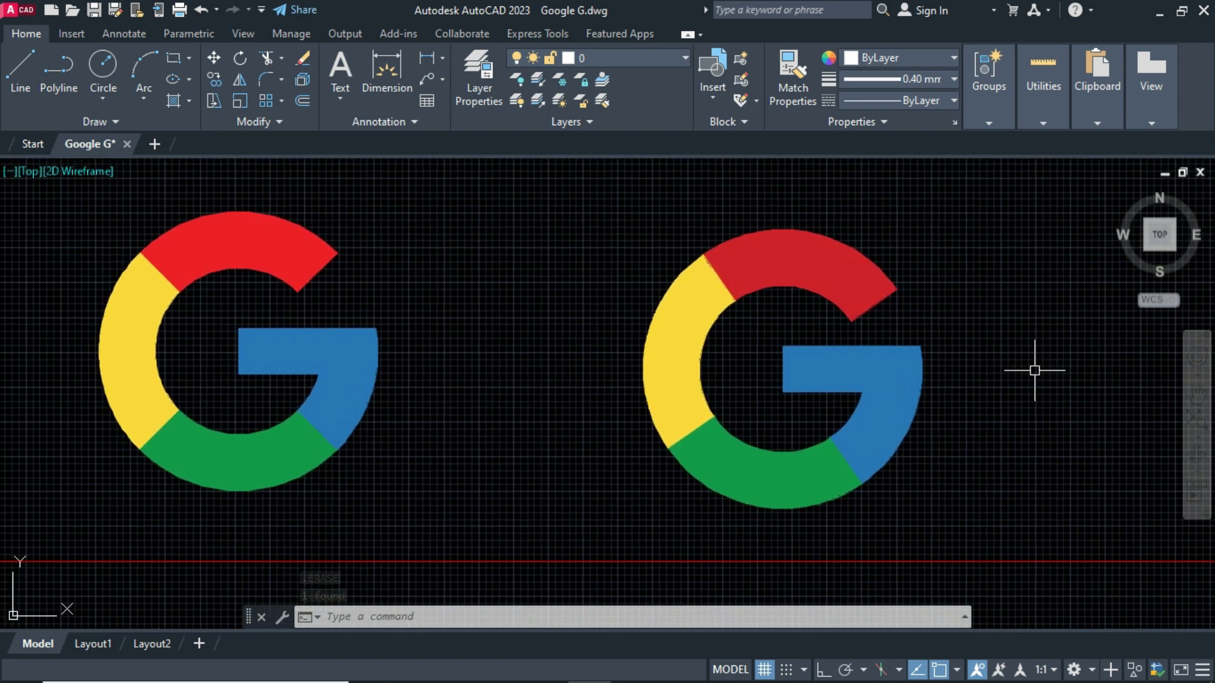